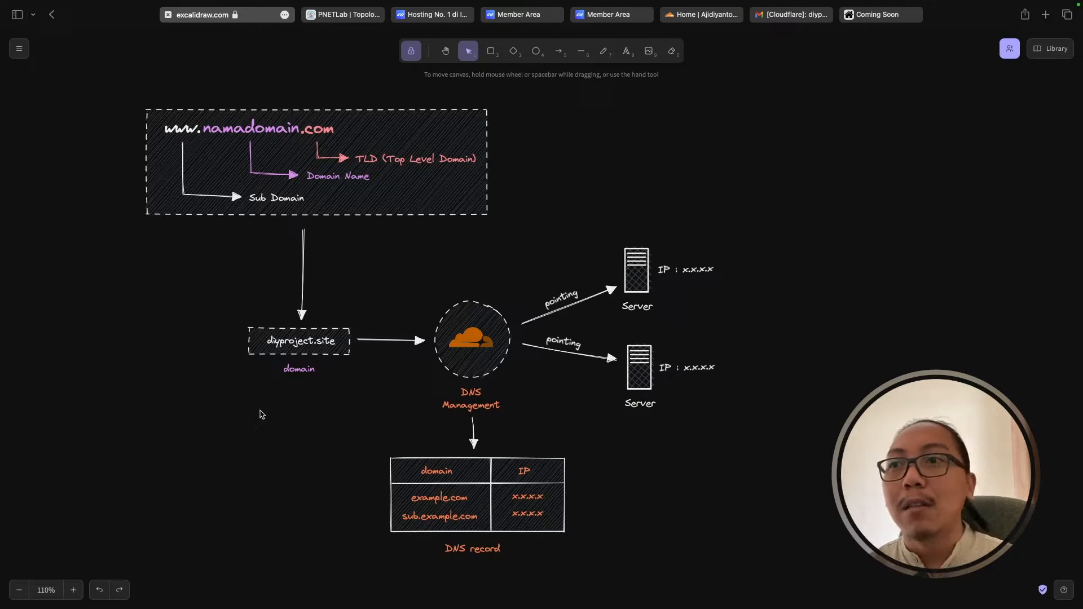
# Open the Niagahoster domain search page and check whether diyproject.com is available.
pyautogui.press('super+3')
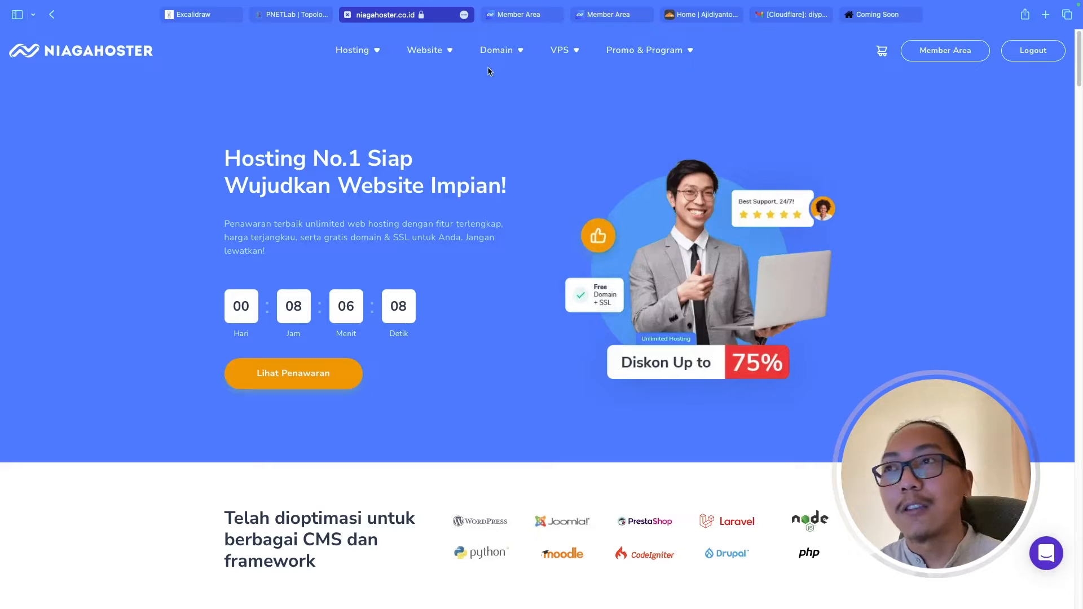
pyautogui.moveTo(505, 61)
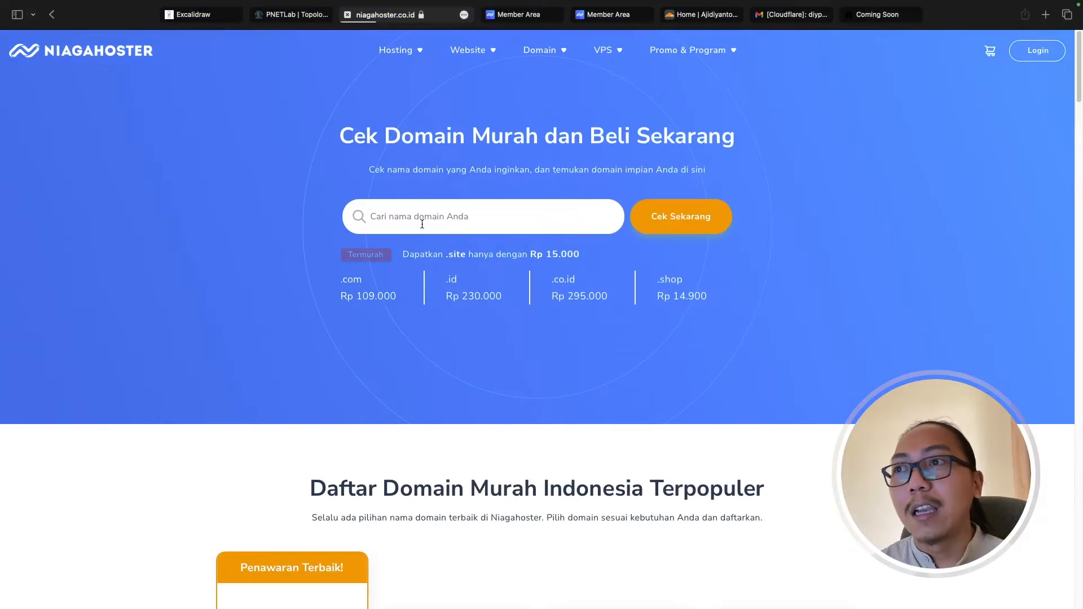
pyautogui.write('diy')
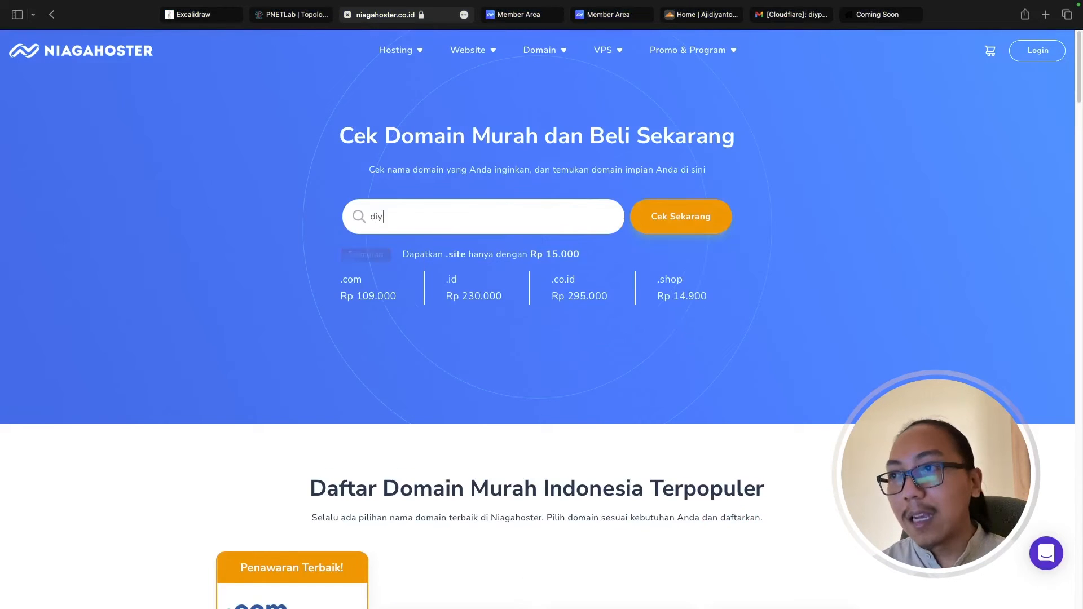
pyautogui.write('project.com')
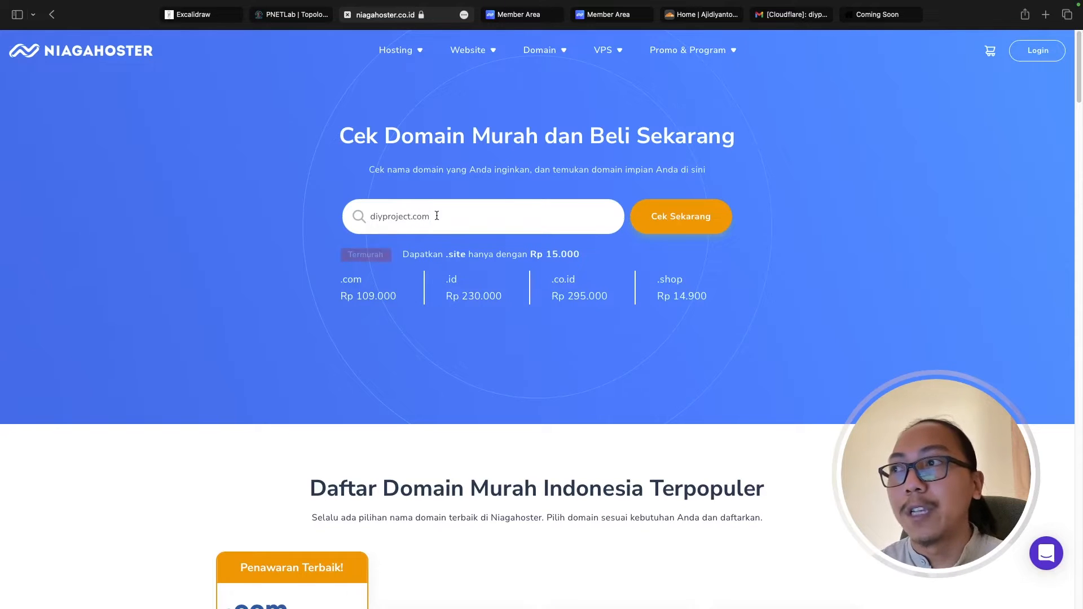
pyautogui.click(684, 226)
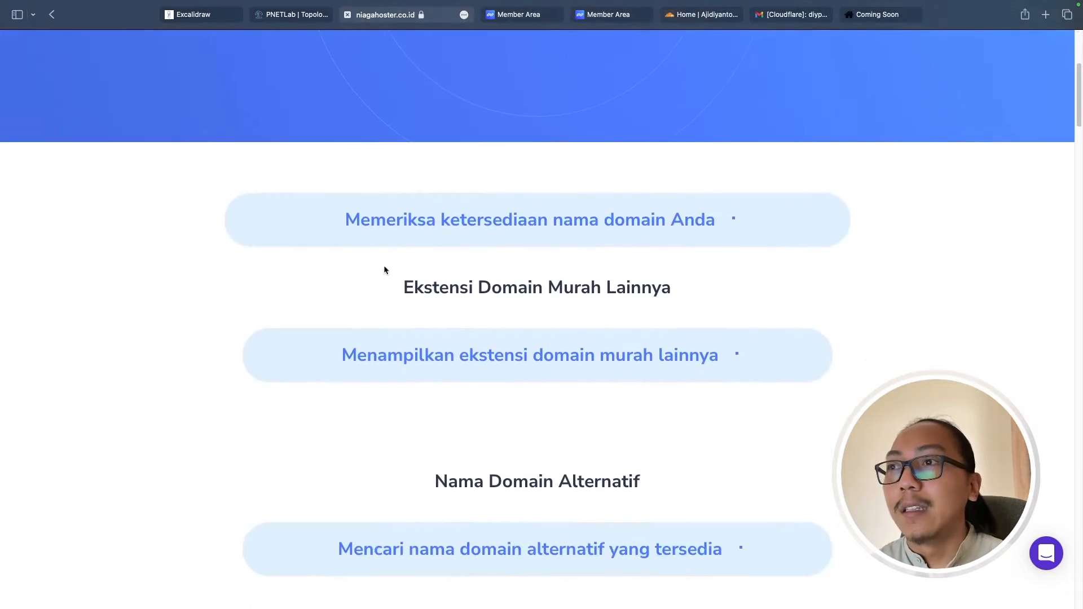
pyautogui.moveTo(480, 229); pyautogui.dragTo(623, 233)
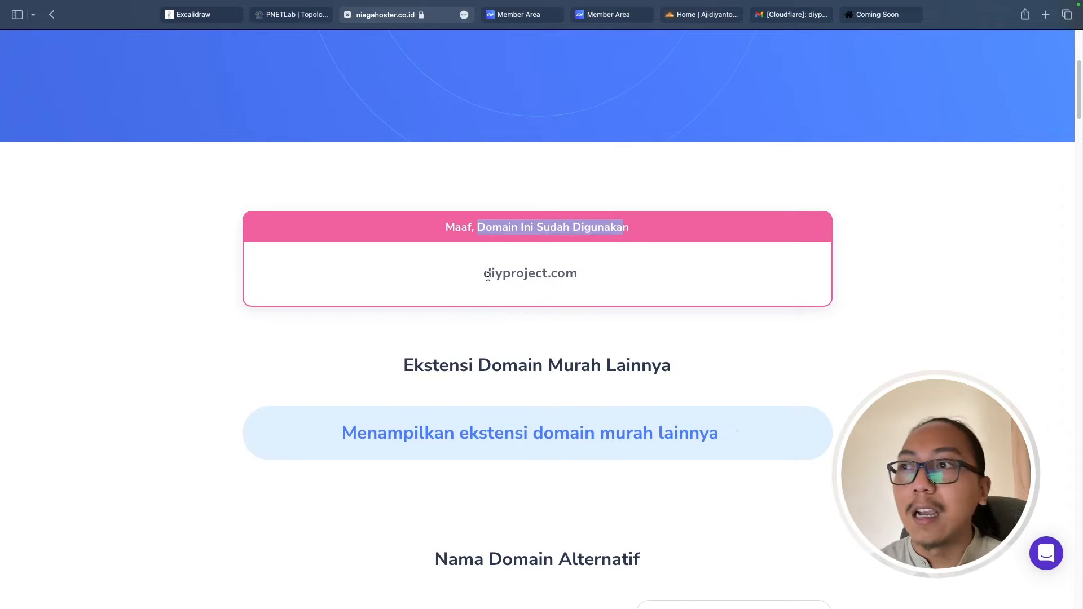
pyautogui.moveTo(487, 274); pyautogui.dragTo(579, 274)
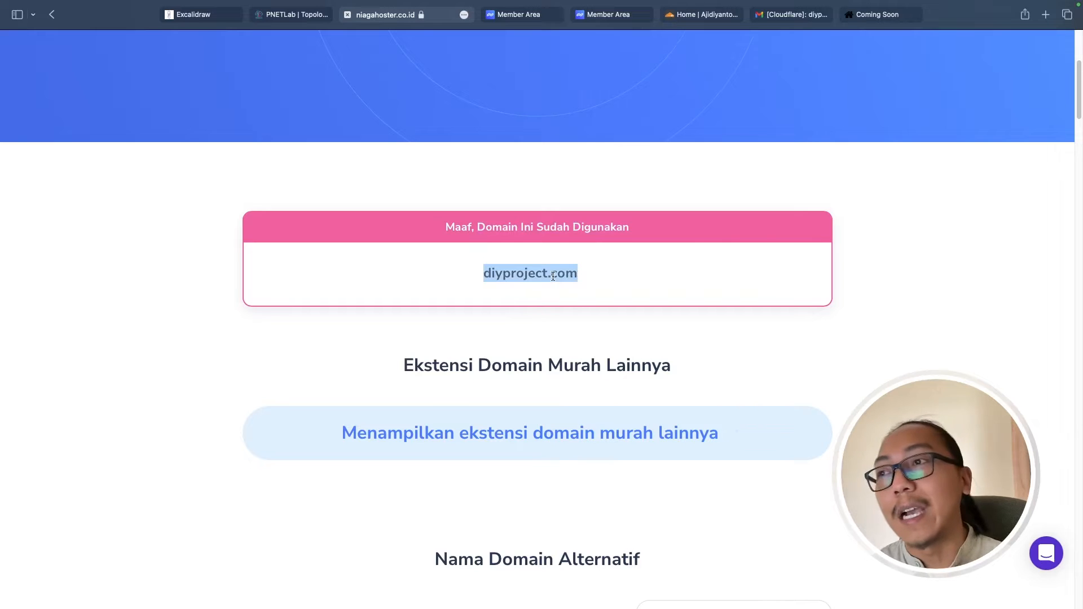
# Examine the list of alternative diyproject extensions, comparing endings such as .co.id, .info and .shop and their yearly prices.
pyautogui.scroll(-8, 391, 330)
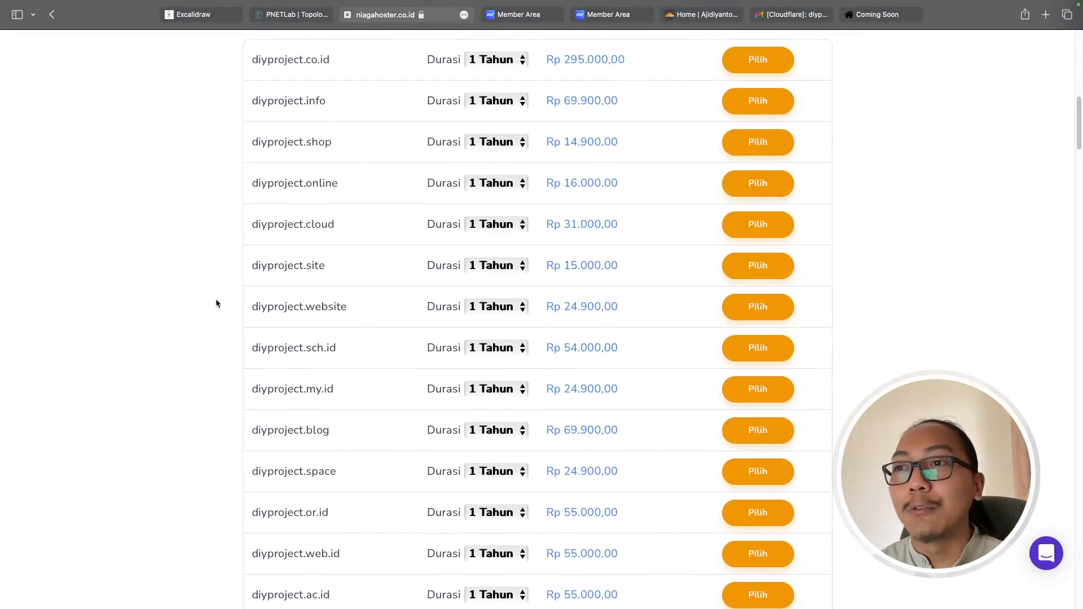
pyautogui.scroll(1, 208, 265)
pyautogui.moveTo(303, 89); pyautogui.dragTo(331, 89)
pyautogui.click(201, 130)
pyautogui.scroll(1, 316, 121)
pyautogui.scroll(-1, 237, 141)
pyautogui.scroll(-1, 220, 130)
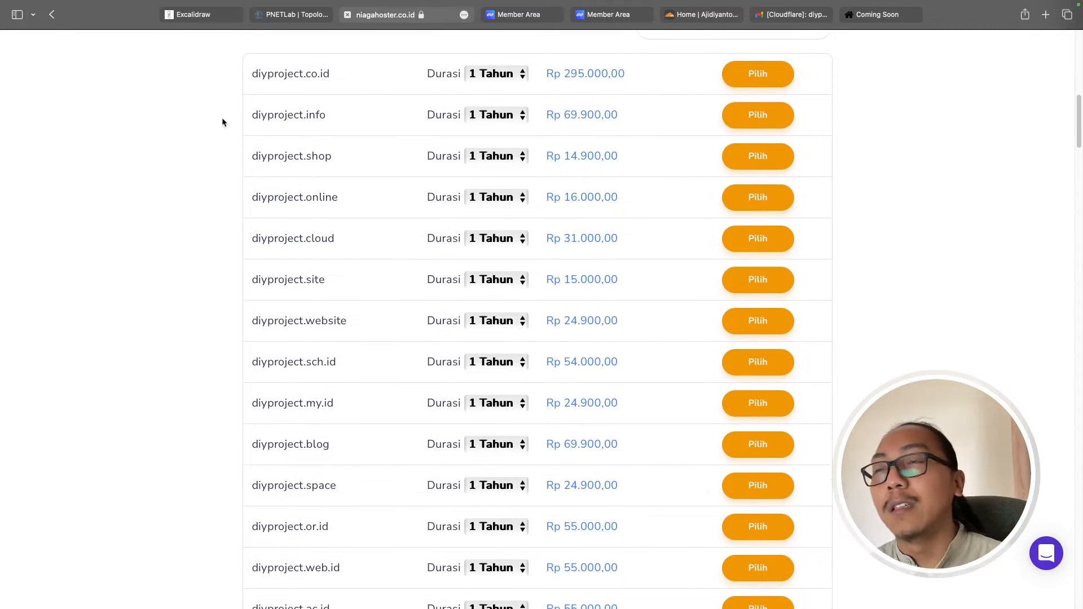
pyautogui.moveTo(305, 74); pyautogui.dragTo(328, 74)
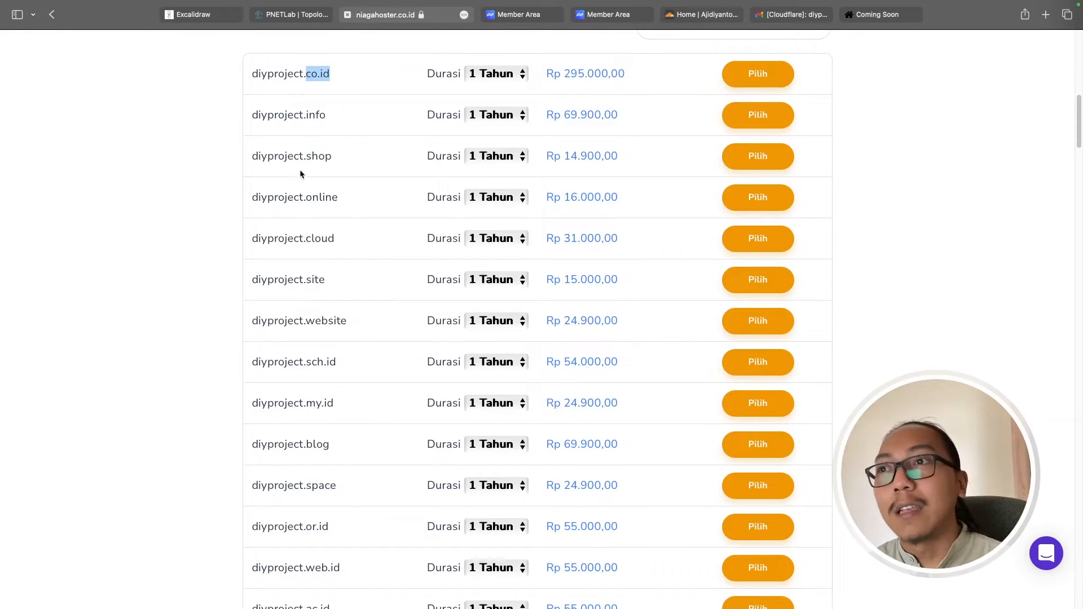
pyautogui.moveTo(304, 157); pyautogui.dragTo(329, 157)
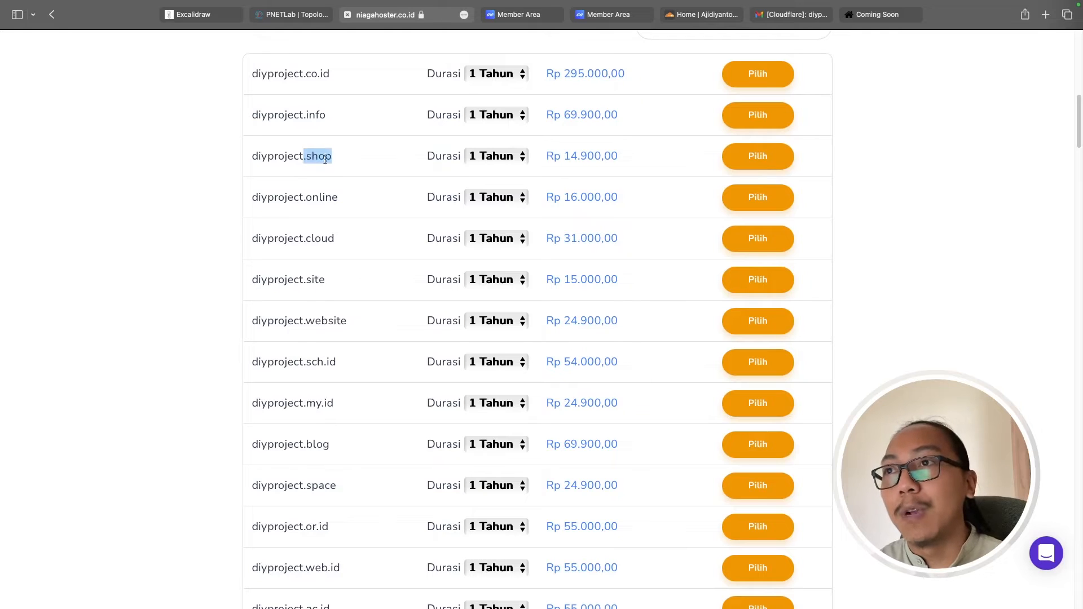
pyautogui.moveTo(304, 115); pyautogui.dragTo(330, 118)
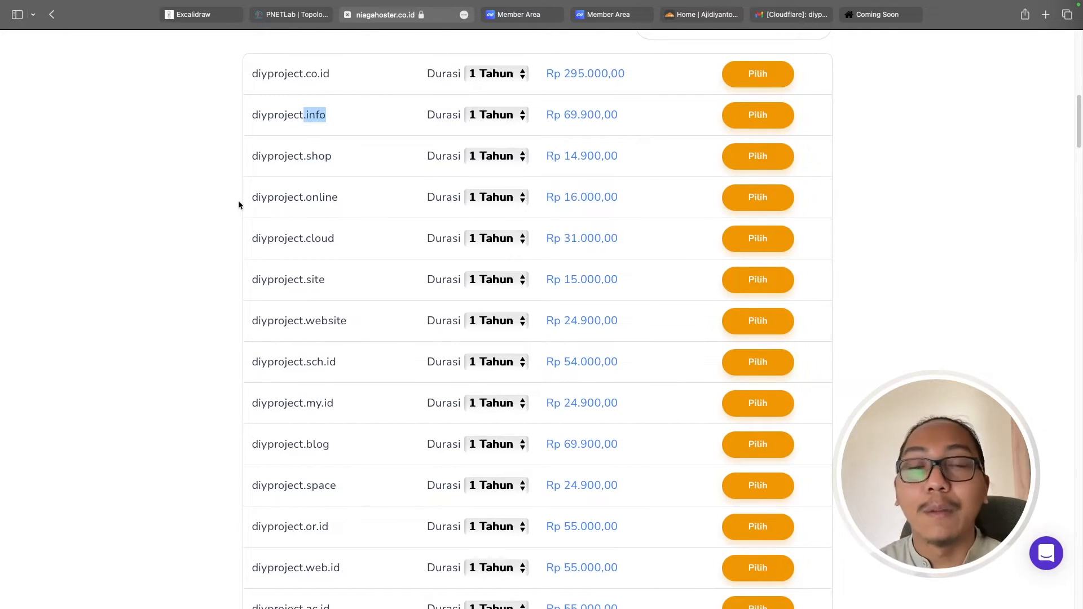
pyautogui.click(303, 158)
pyautogui.moveTo(302, 158); pyautogui.dragTo(333, 159)
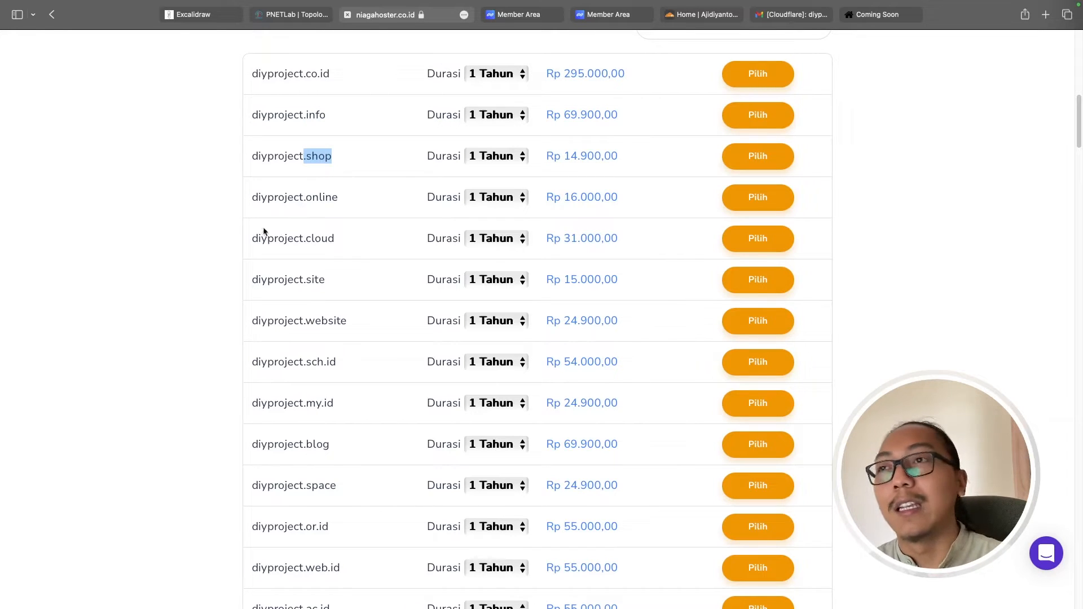
# Change the domain search to diyproject.my.id and check its availability.
pyautogui.scroll(12, 231, 223)
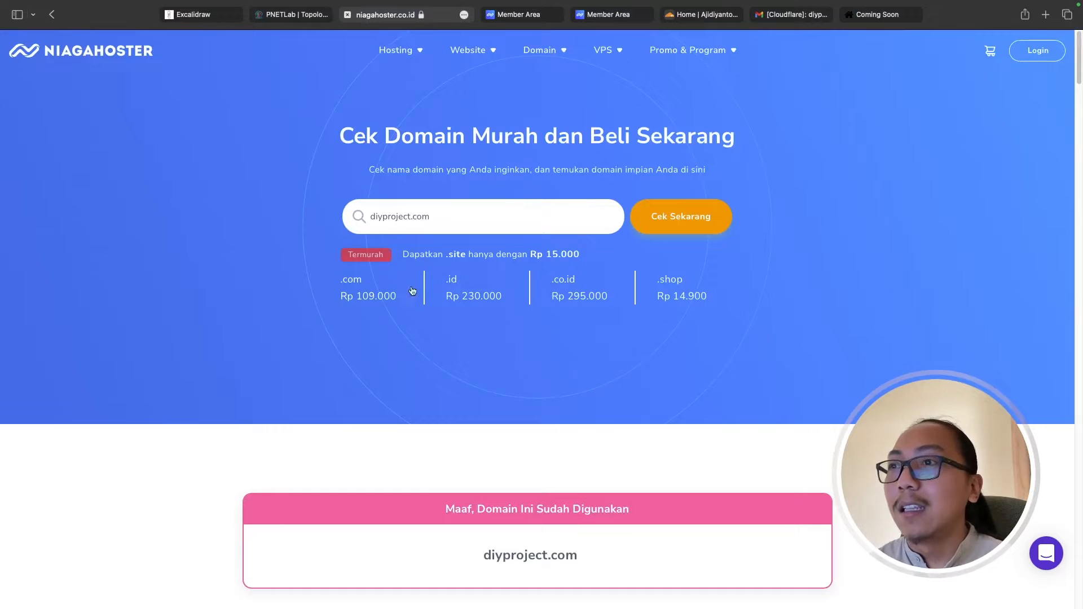
pyautogui.moveTo(371, 218); pyautogui.dragTo(441, 216)
pyautogui.click(444, 216)
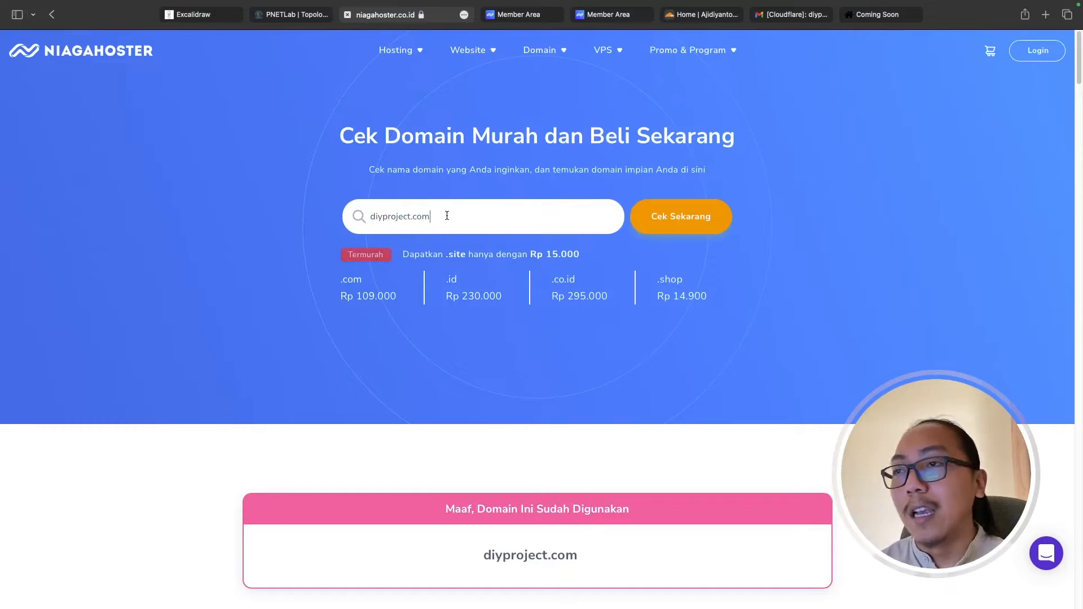
pyautogui.press('BackSpace')
pyautogui.press('BackSpace')
pyautogui.press('BackSpace')
pyautogui.write('my.id')
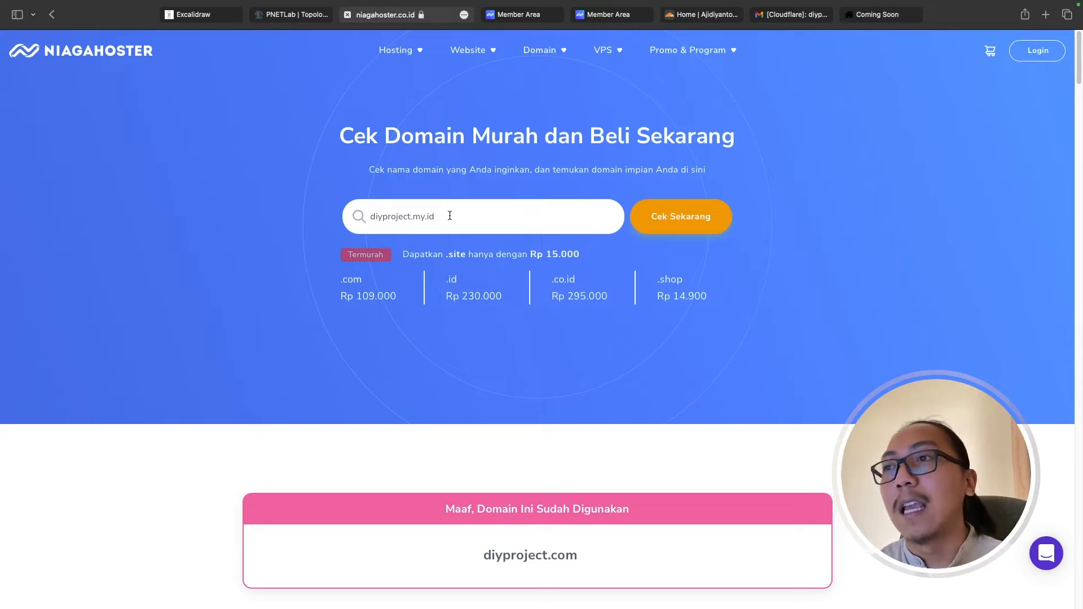
pyautogui.moveTo(450, 216); pyautogui.dragTo(367, 217)
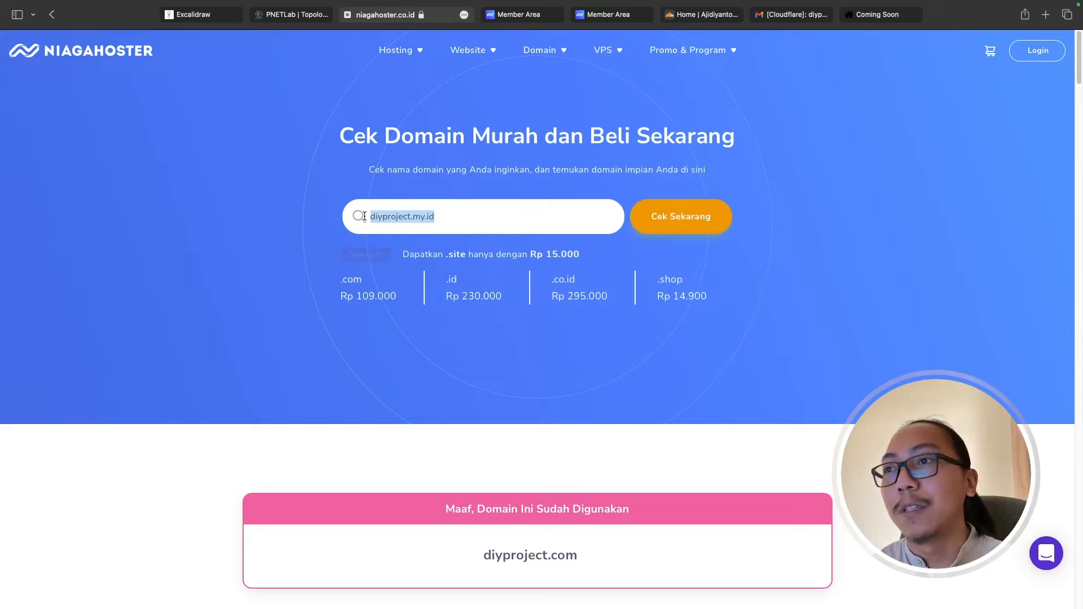
pyautogui.press('Return')
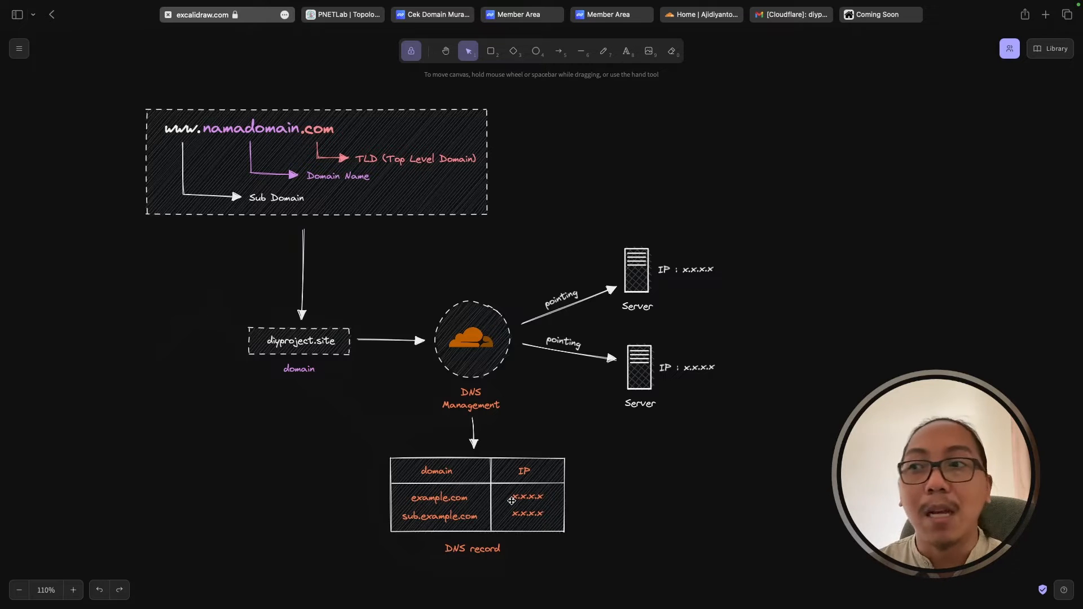
# Switch to the Niagahoster member area and review the diyproject.site entry and its service status.
pyautogui.click(530, 17)
pyautogui.moveTo(569, 83)
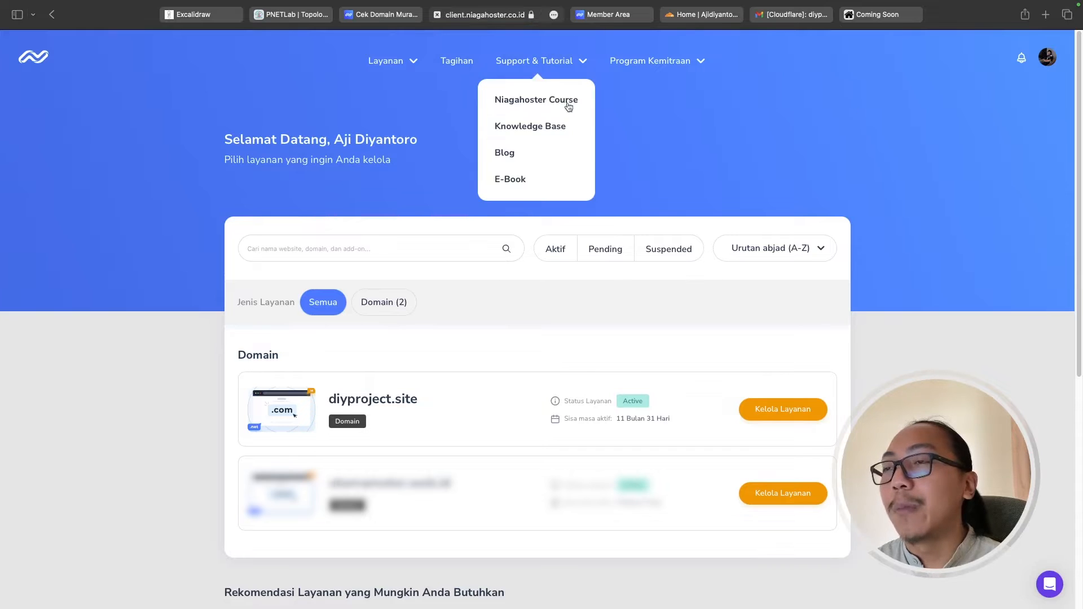
pyautogui.moveTo(329, 401); pyautogui.dragTo(417, 398)
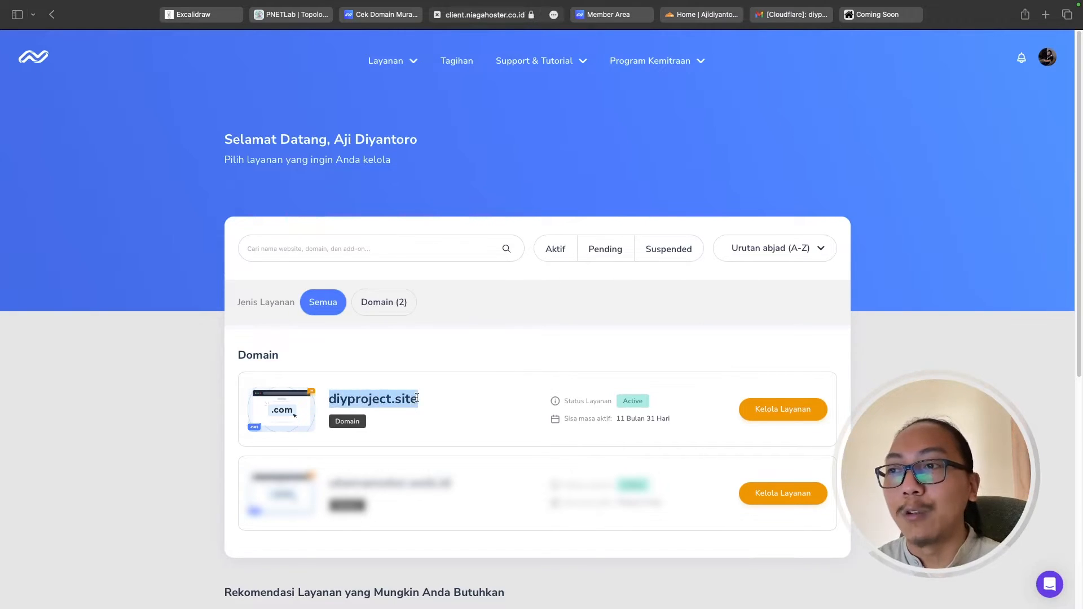
pyautogui.moveTo(564, 401); pyautogui.dragTo(600, 402)
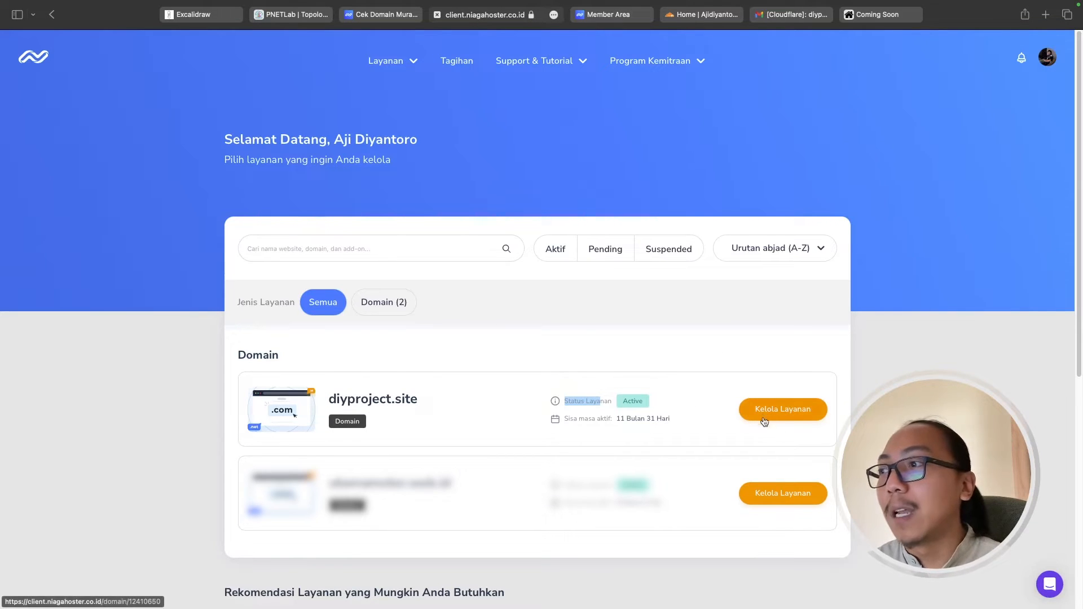
# Switch to the open management page for diyproject.site and look through its domain overview and DNS Management section.
pyautogui.click(608, 16)
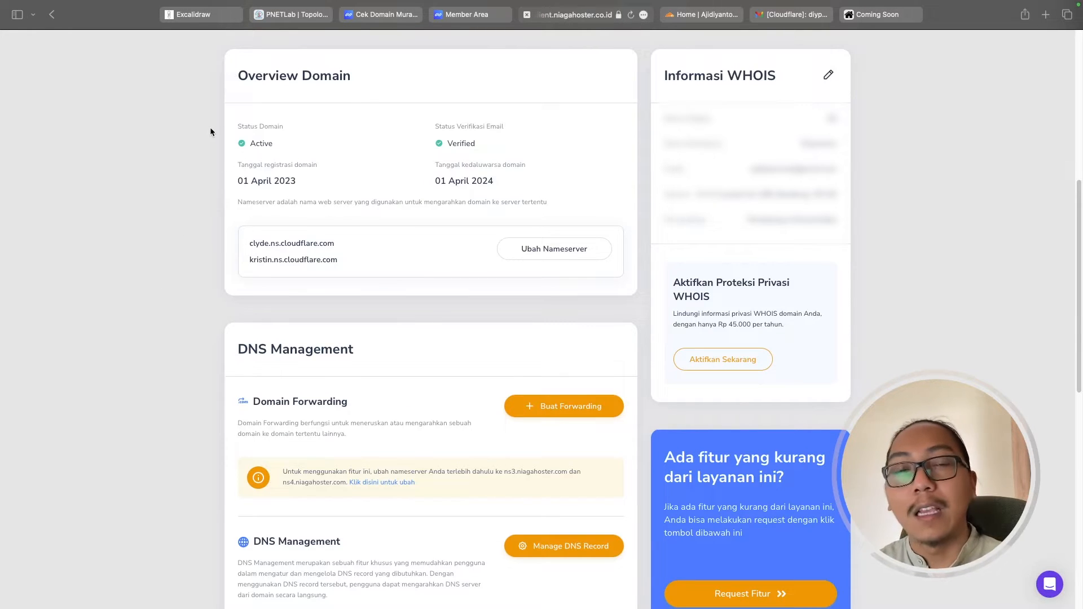
pyautogui.scroll(-4, 187, 255)
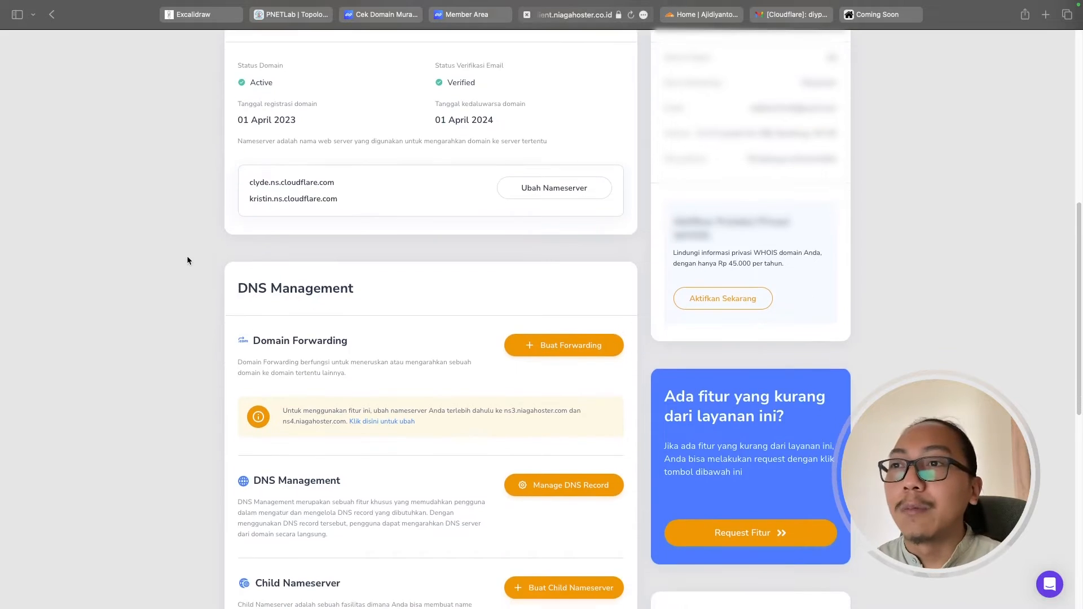
pyautogui.moveTo(237, 150); pyautogui.dragTo(349, 155)
pyautogui.click(186, 231)
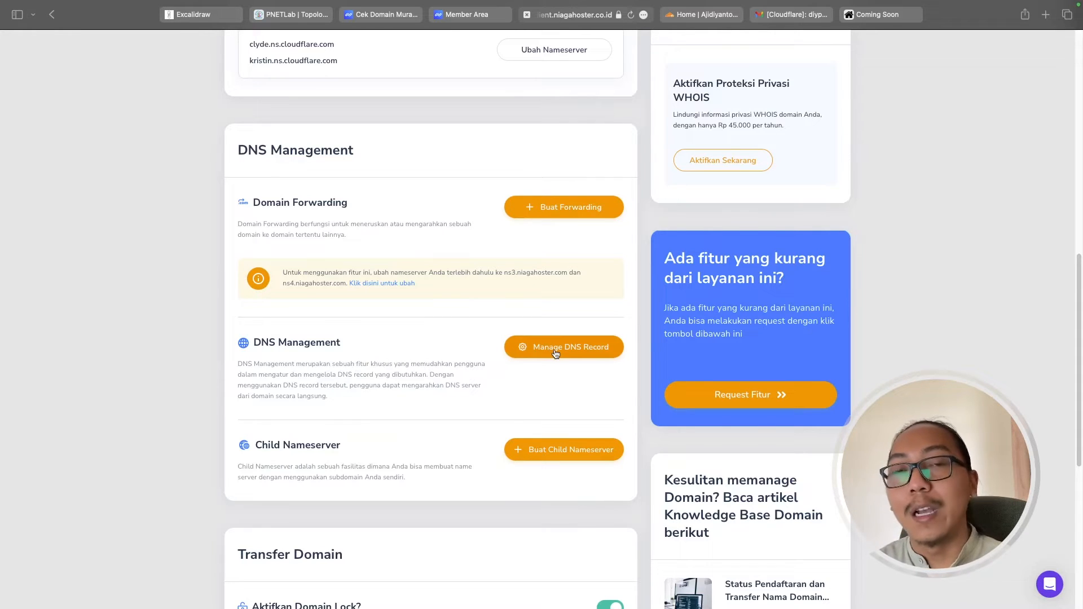
# Revisit the Excalidraw DNS diagram, and find diyproject.site in the Niagahoster member area's domain list.
pyautogui.press('super+1')
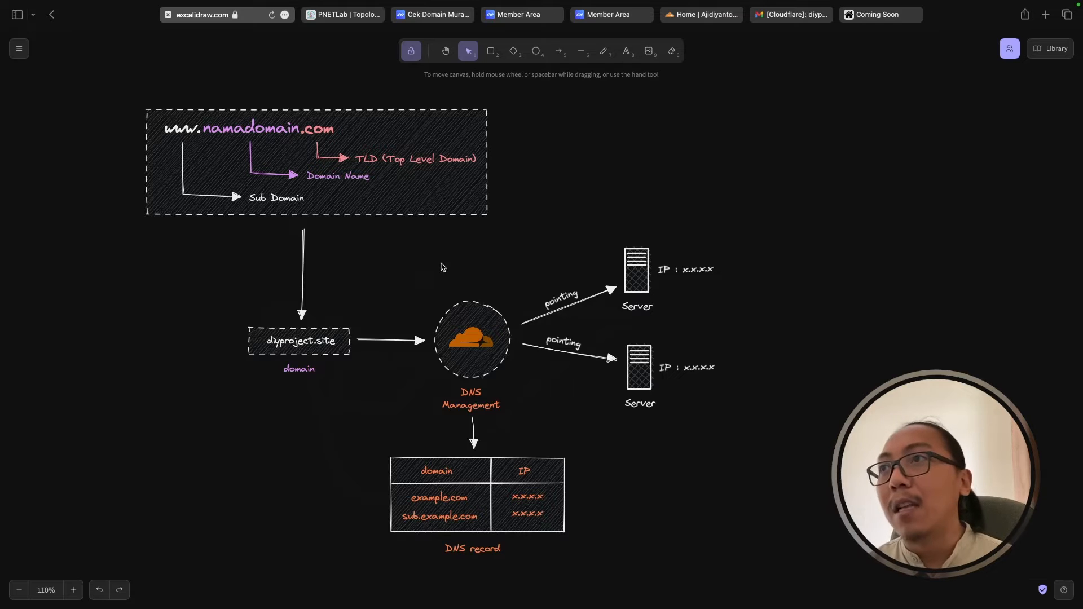
pyautogui.click(523, 16)
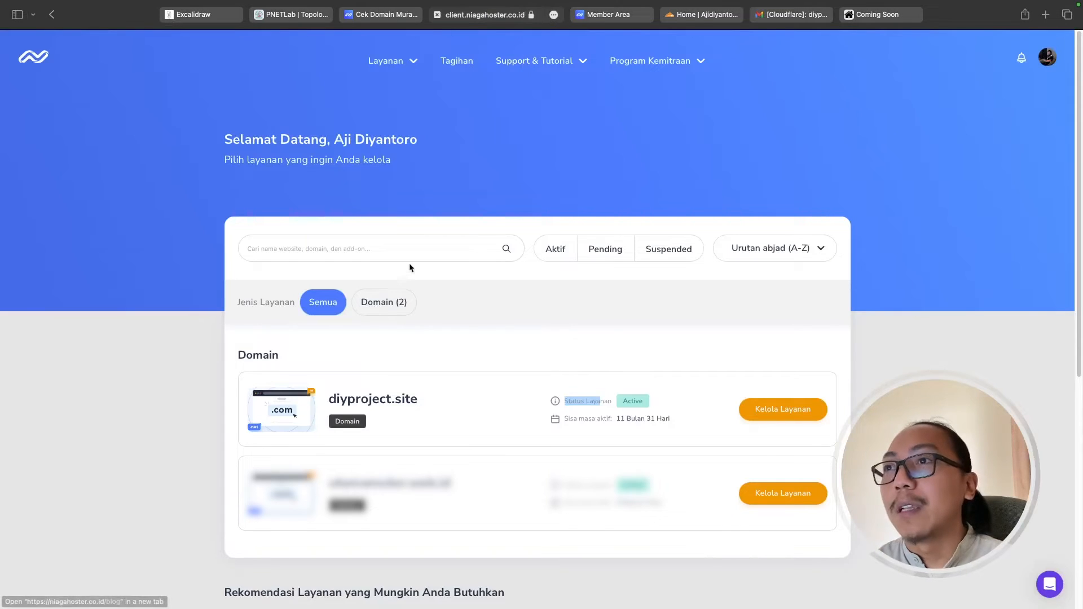
pyautogui.moveTo(328, 399); pyautogui.dragTo(418, 398)
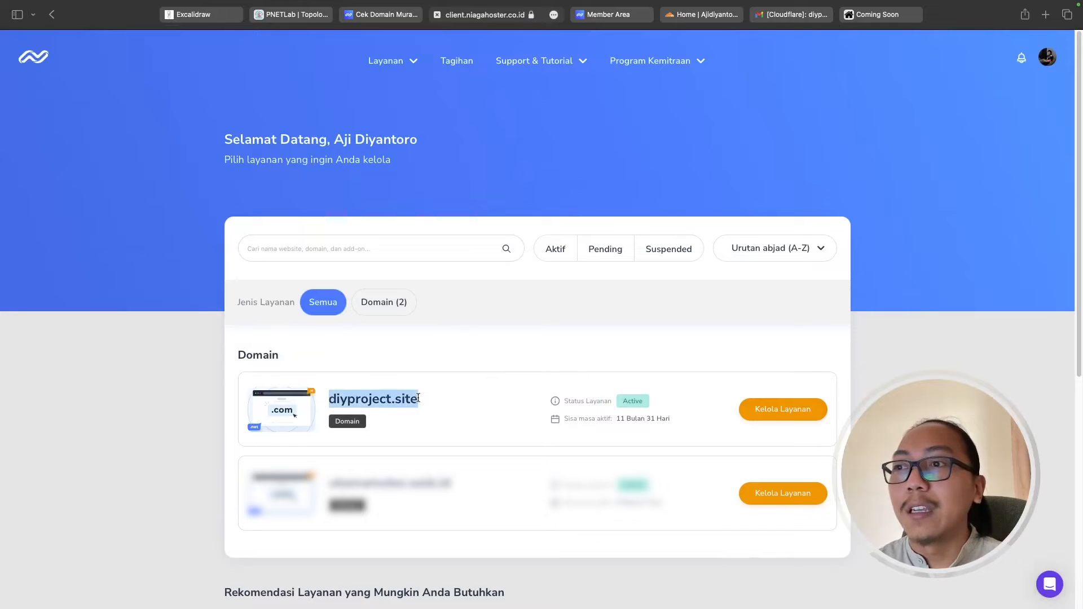
# Return to diyproject.site's management page and review its registration and expiry dates in the domain overview.
pyautogui.click(606, 14)
pyautogui.scroll(6, 401, 243)
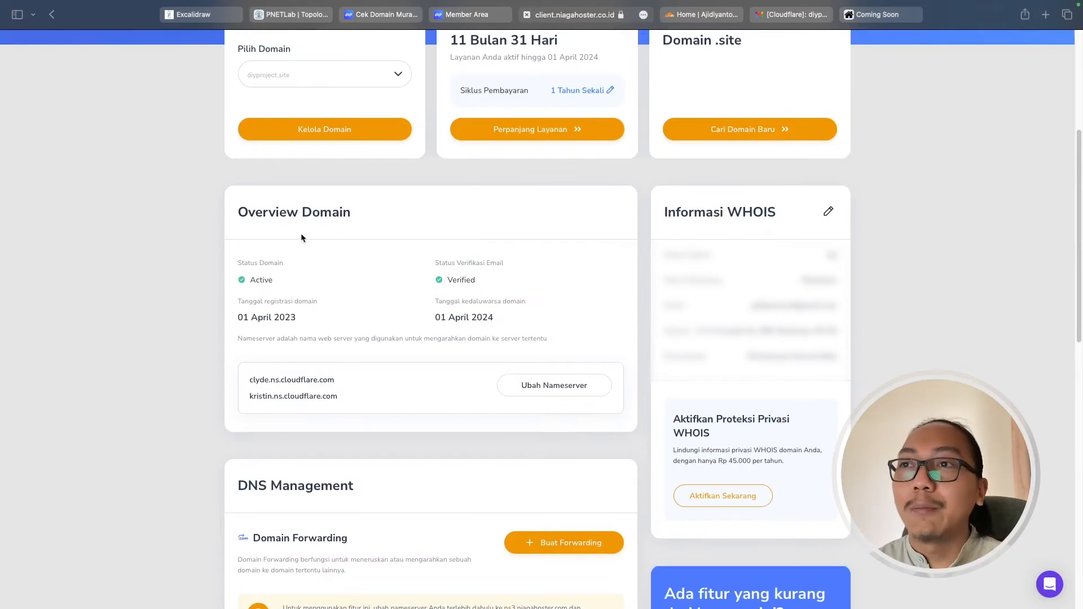
pyautogui.moveTo(237, 213); pyautogui.dragTo(352, 209)
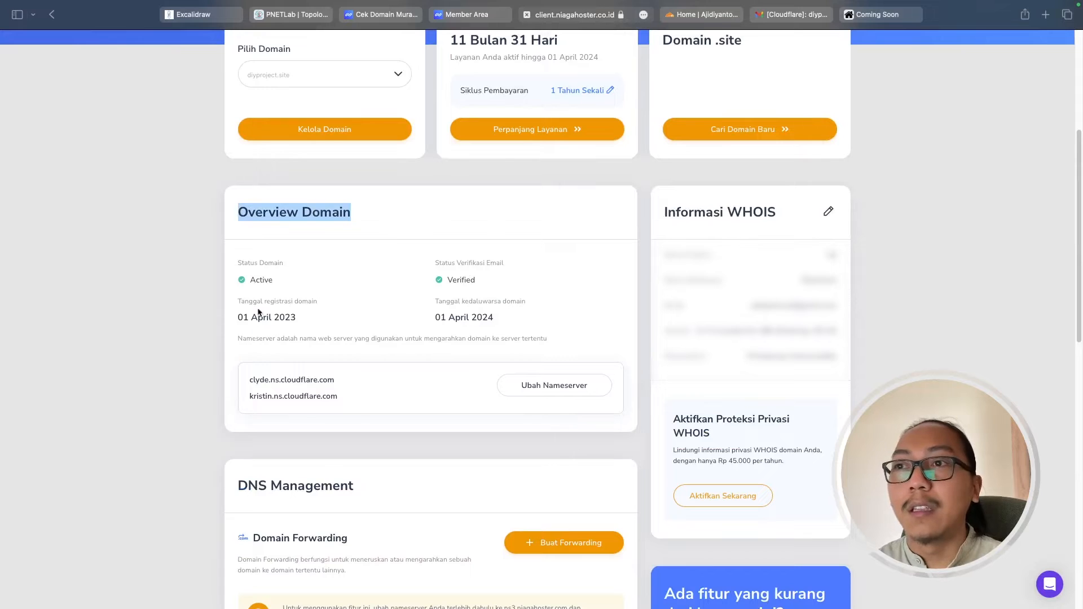
pyautogui.moveTo(240, 318); pyautogui.dragTo(298, 318)
pyautogui.moveTo(437, 317); pyautogui.dragTo(495, 318)
pyautogui.click(163, 360)
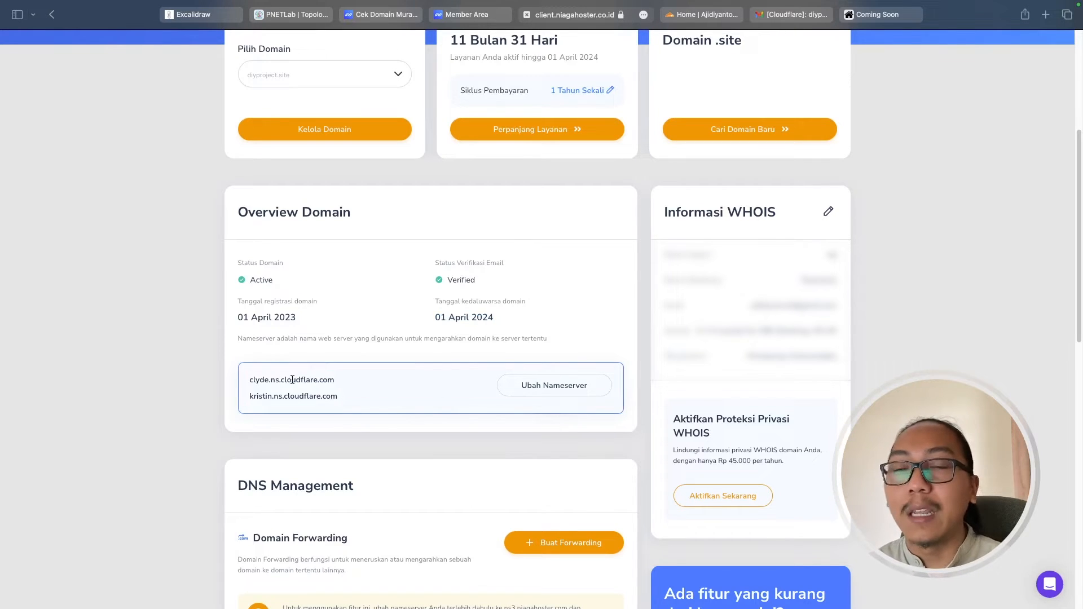
# Examine the two Cloudflare nameservers assigned to diyproject.site in the domain overview.
pyautogui.moveTo(250, 380); pyautogui.dragTo(333, 380)
pyautogui.moveTo(250, 397); pyautogui.dragTo(338, 398)
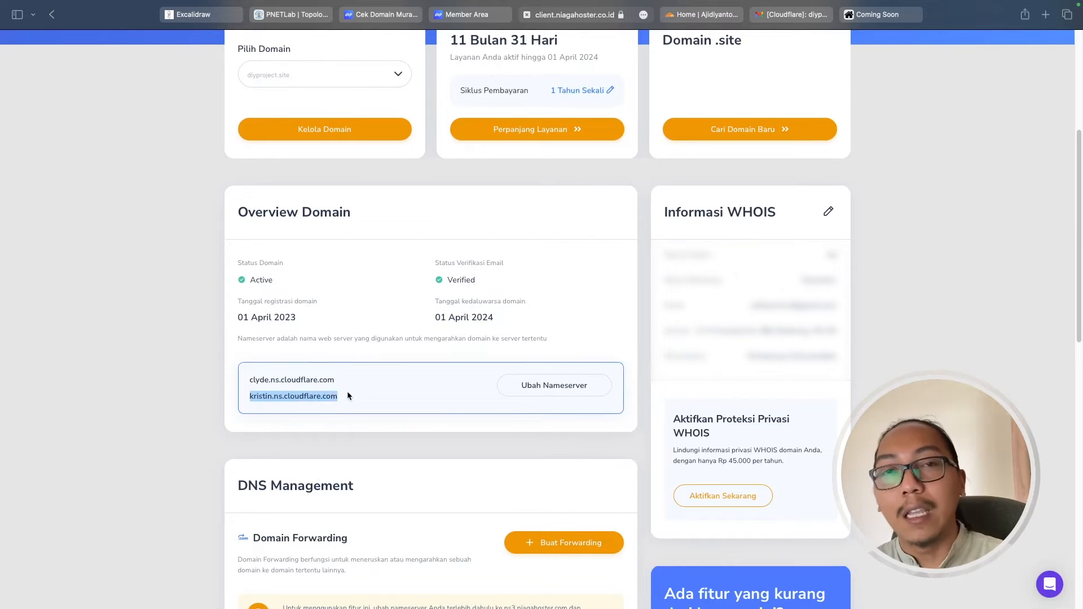
pyautogui.click(339, 390)
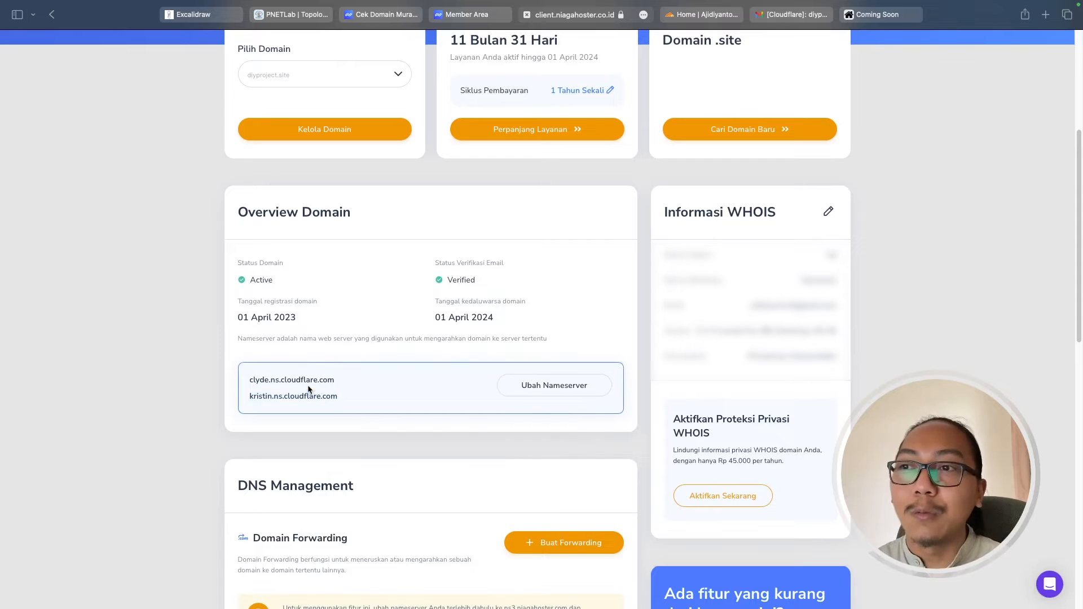
pyautogui.moveTo(249, 384); pyautogui.dragTo(334, 380)
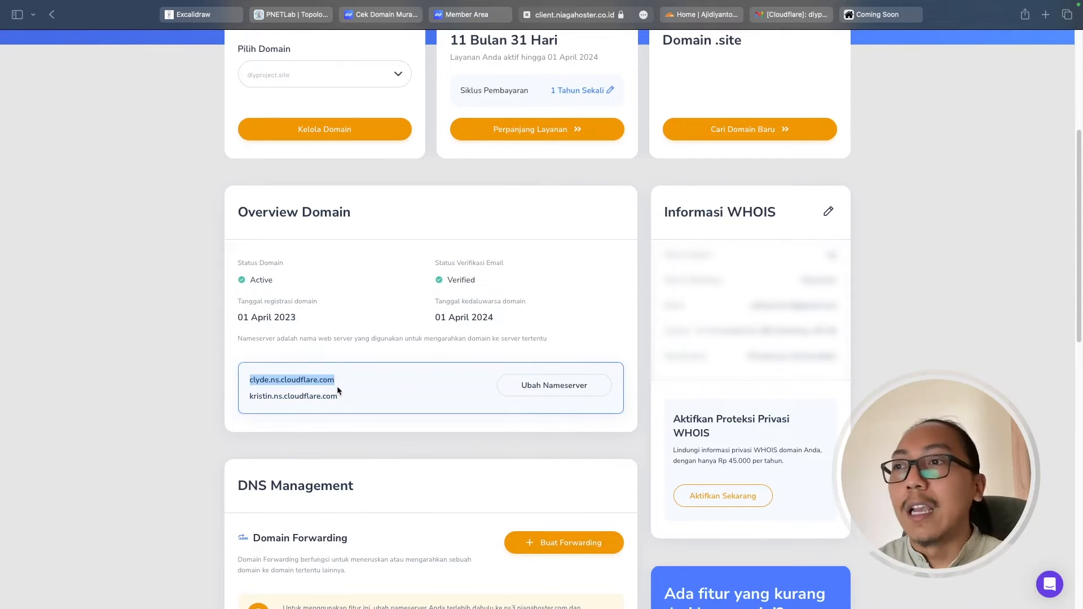
pyautogui.moveTo(250, 382); pyautogui.dragTo(350, 387)
pyautogui.click(350, 387)
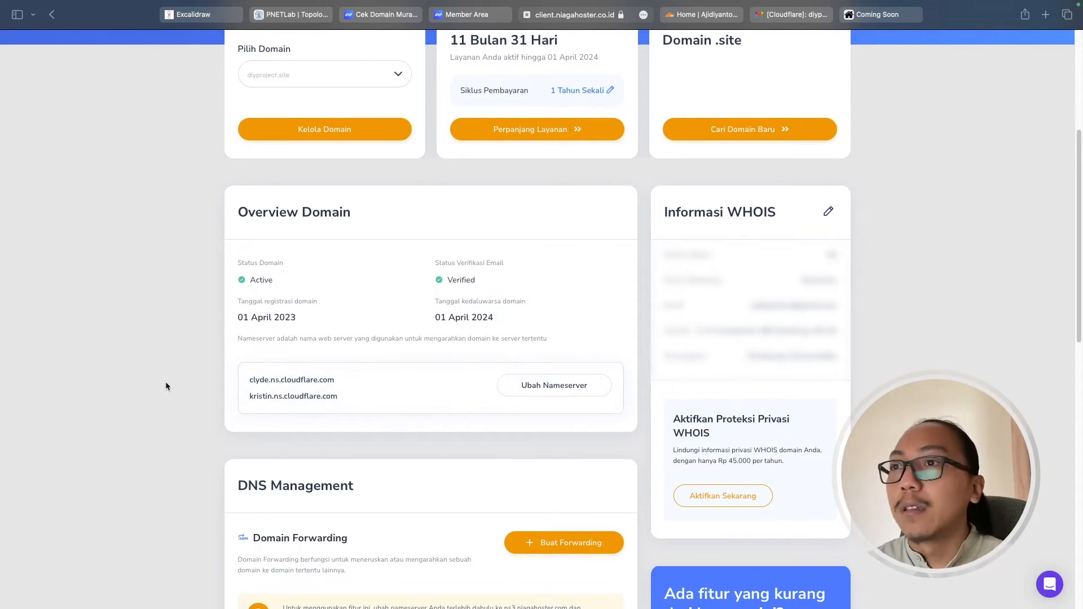
# Switch to the Cloudflare dashboard and add namadomain.com as a new site.
pyautogui.click(693, 16)
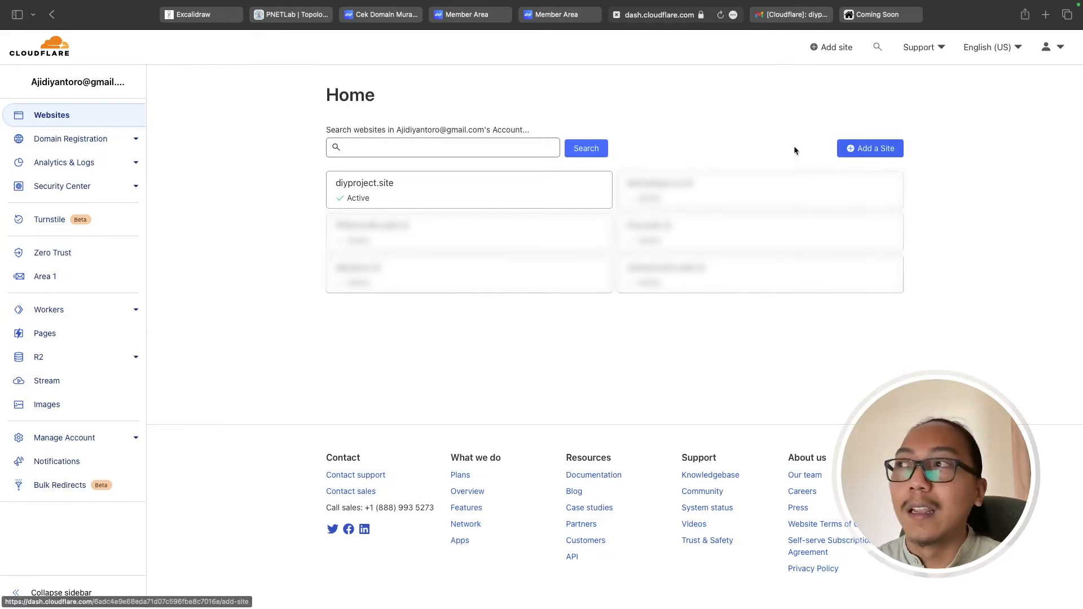
pyautogui.click(867, 157)
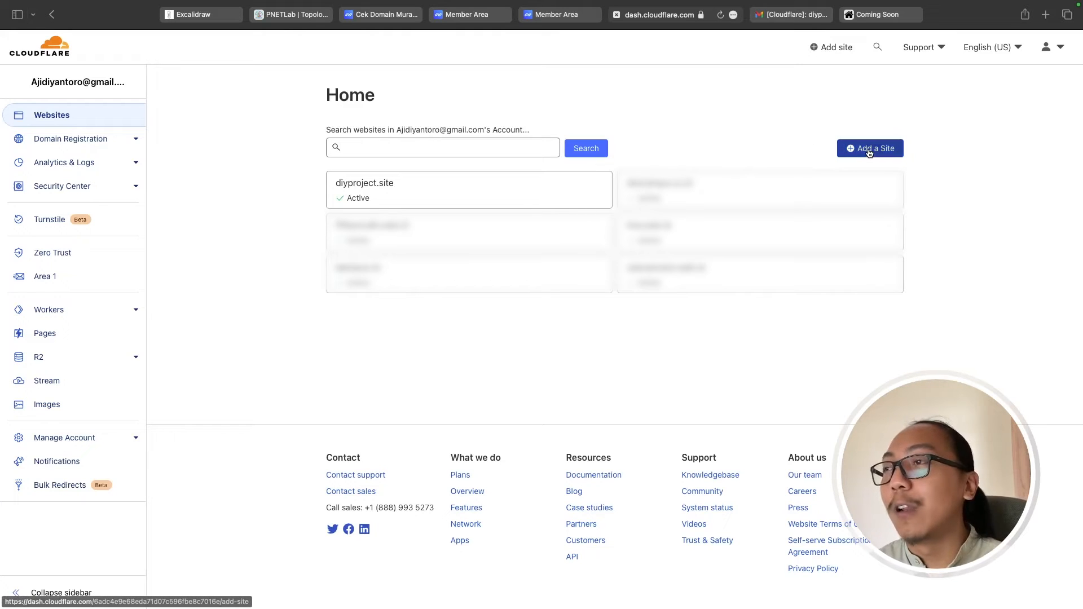
pyautogui.click(317, 143)
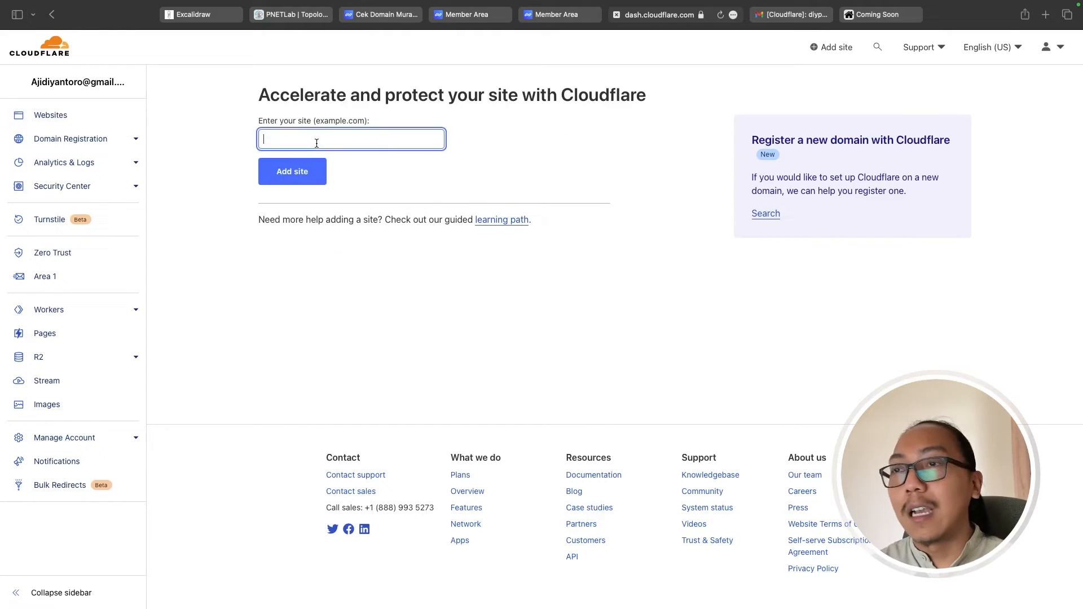
pyautogui.write('namadomain.com')
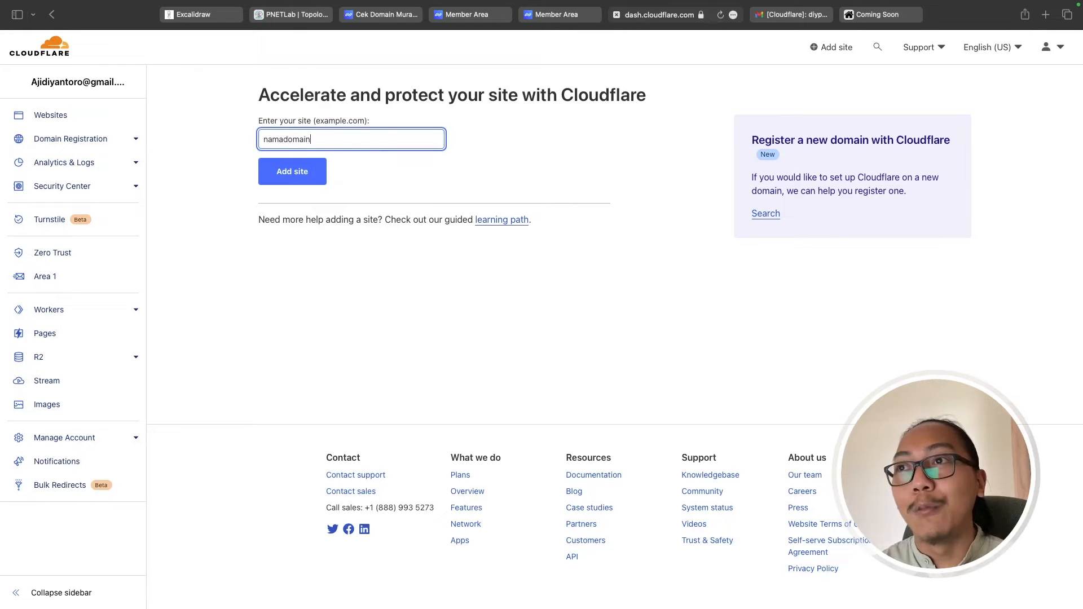
pyautogui.click(303, 177)
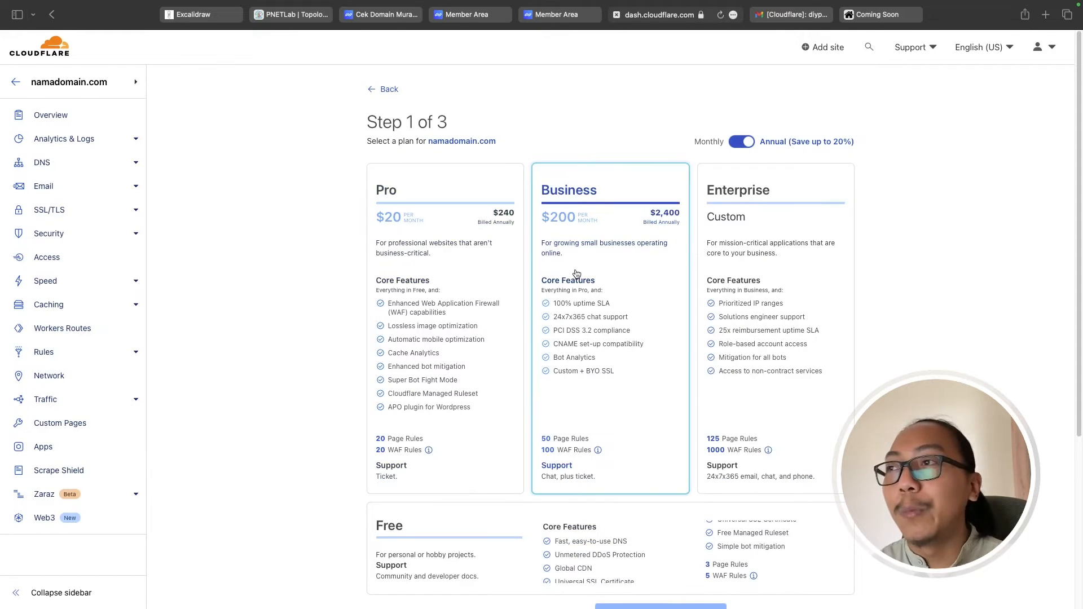
# Choose the Free plan for namadomain.com and continue to the scan for existing DNS records.
pyautogui.scroll(-1, 340, 286)
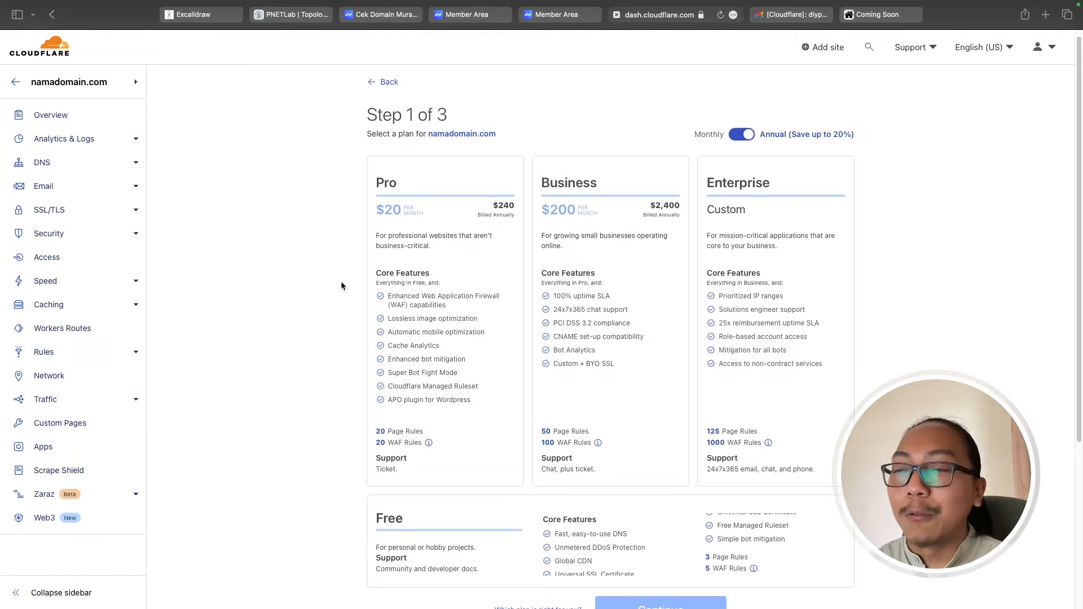
pyautogui.scroll(-5, 341, 289)
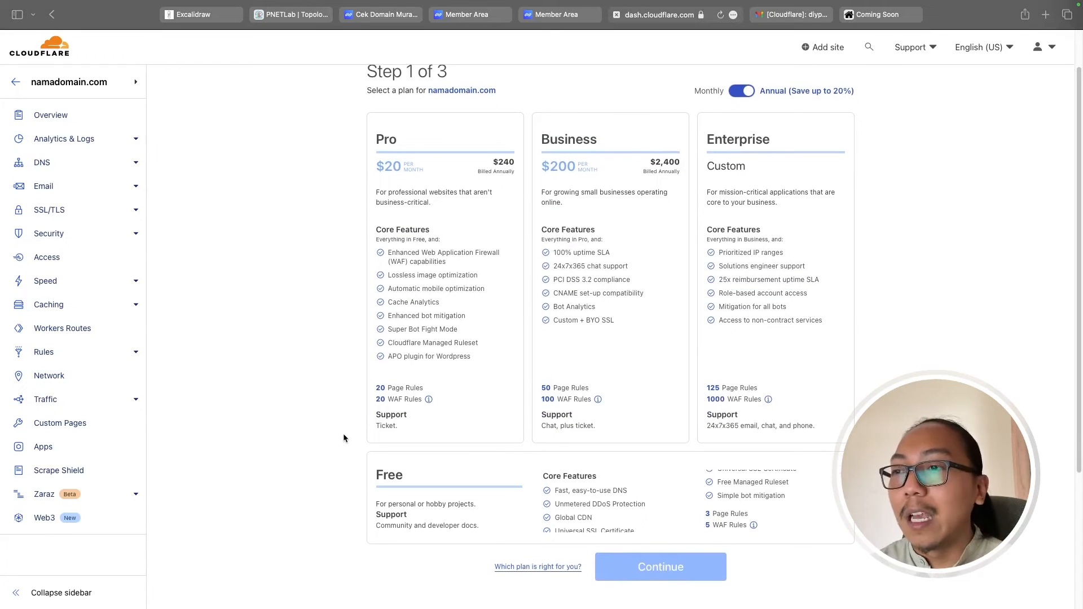
pyautogui.click(468, 477)
pyautogui.click(471, 479)
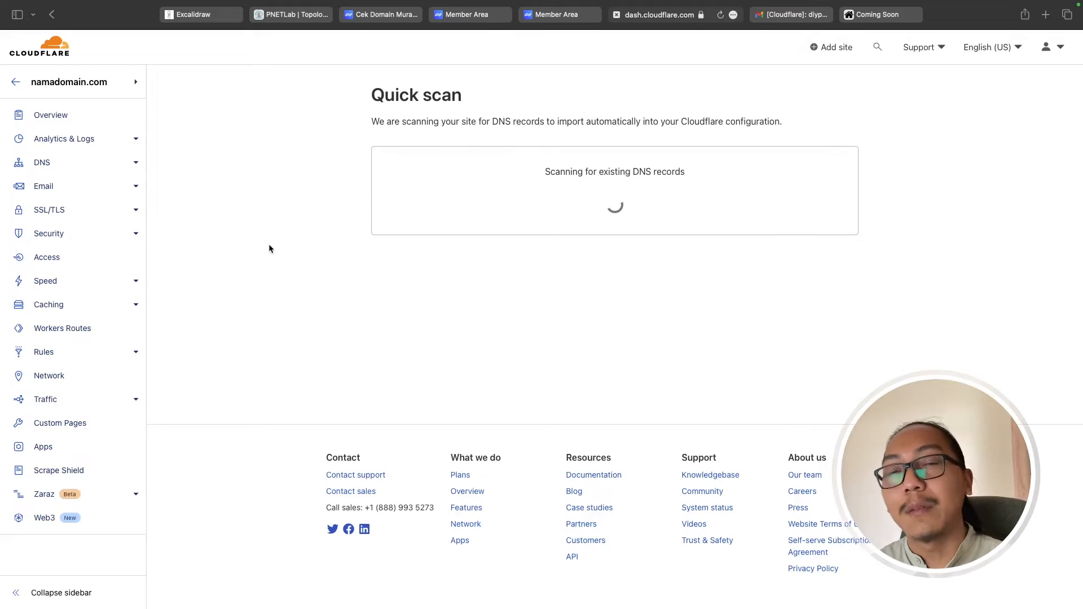
# Open namadomain.com's Cloudflare overview and compare its assigned nameservers with those set for diyproject.site in Niagahoster.
pyautogui.click(77, 116)
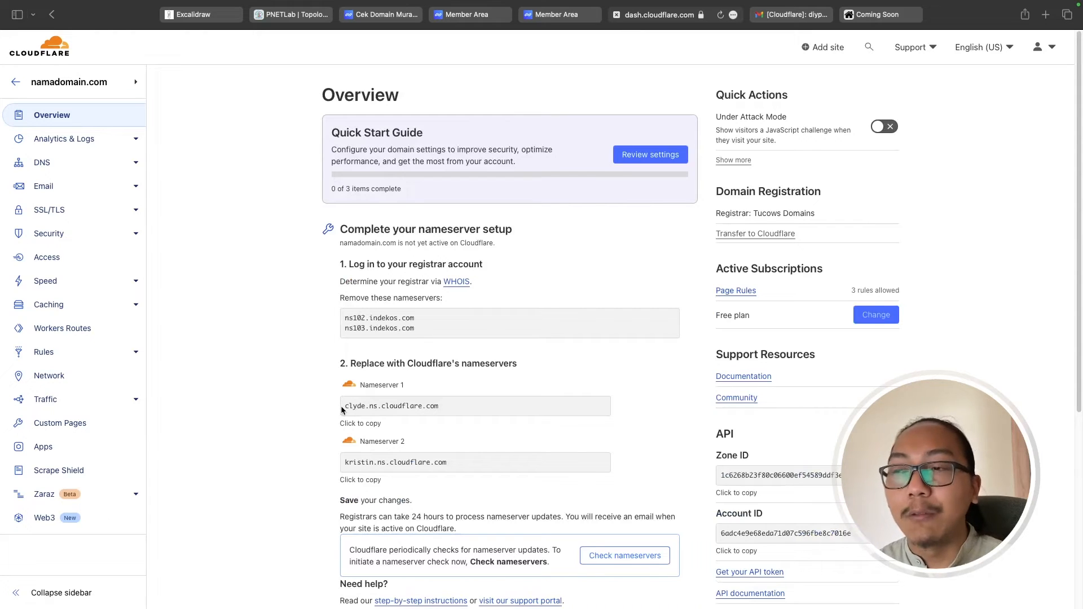
pyautogui.moveTo(345, 410); pyautogui.dragTo(438, 407)
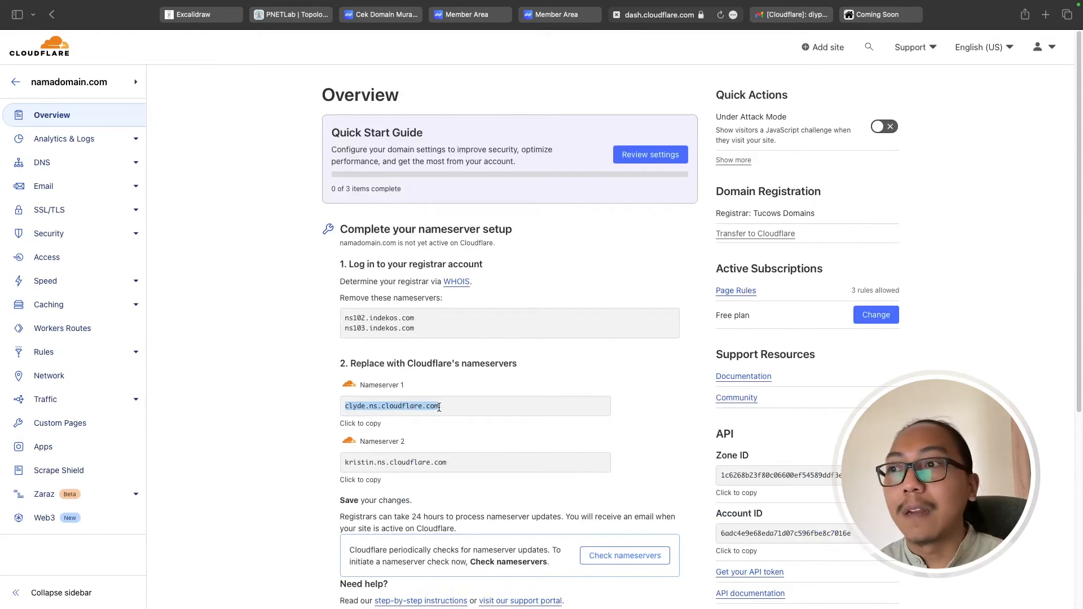
pyautogui.click(556, 20)
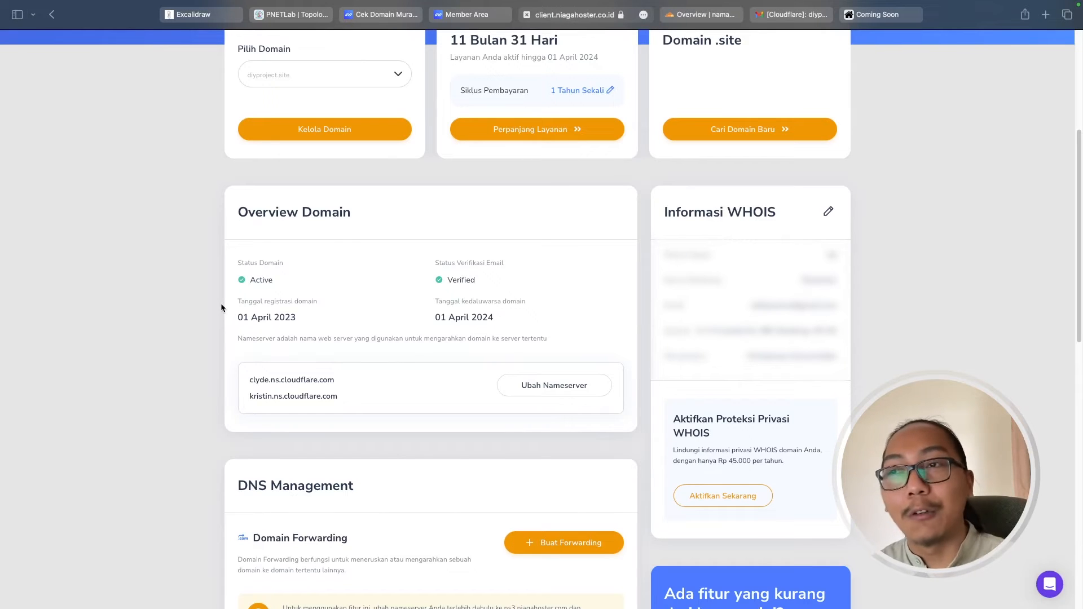
pyautogui.moveTo(248, 380); pyautogui.dragTo(314, 363)
# Open diyproject.site's nameserver update form, inspect the Nameserver 1 and Nameserver 2 entries, and close it without saving.
pyautogui.click(551, 387)
pyautogui.click(436, 284)
pyautogui.click(442, 338)
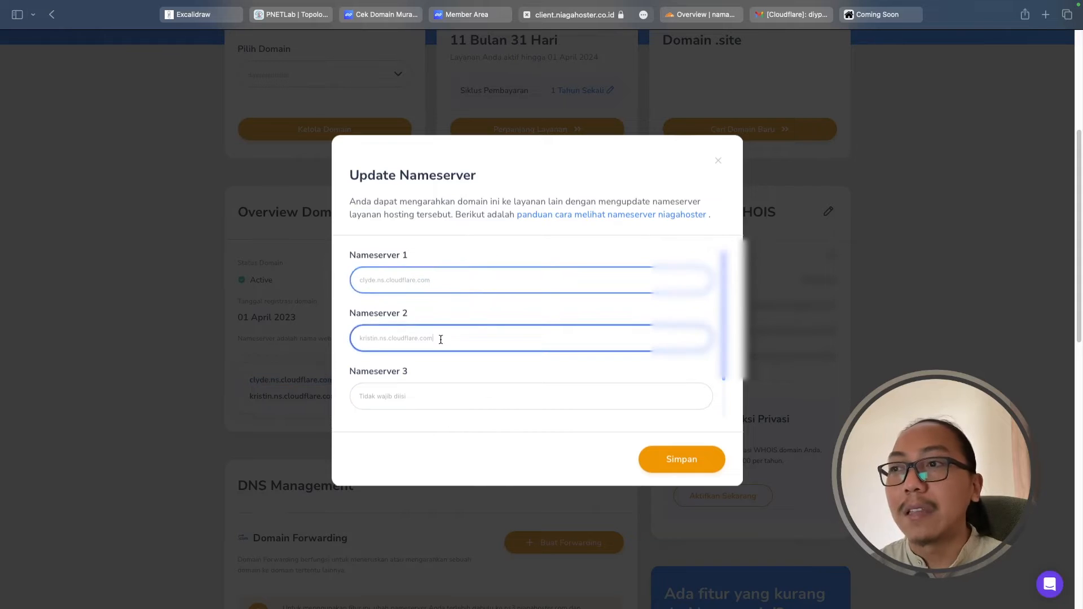
pyautogui.click(553, 511)
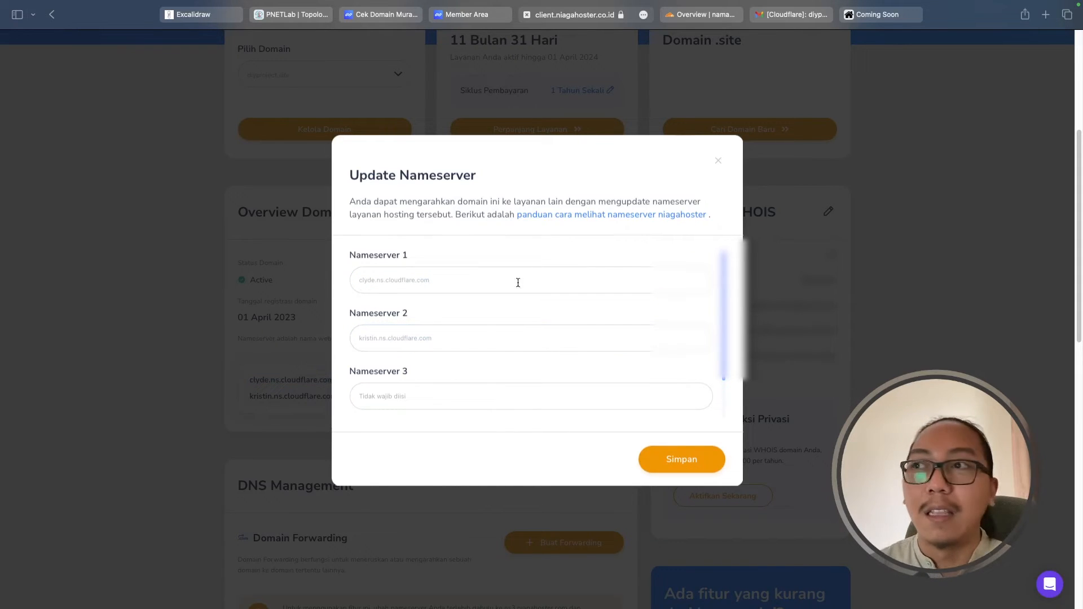
pyautogui.click(718, 161)
# Re-examine the first nameserver in diyproject.site's domain overview, and revisit the DNS management diagram in Excalidraw.
pyautogui.scroll(-3, 396, 352)
pyautogui.scroll(-3, 396, 352)
pyautogui.moveTo(249, 368); pyautogui.dragTo(338, 368)
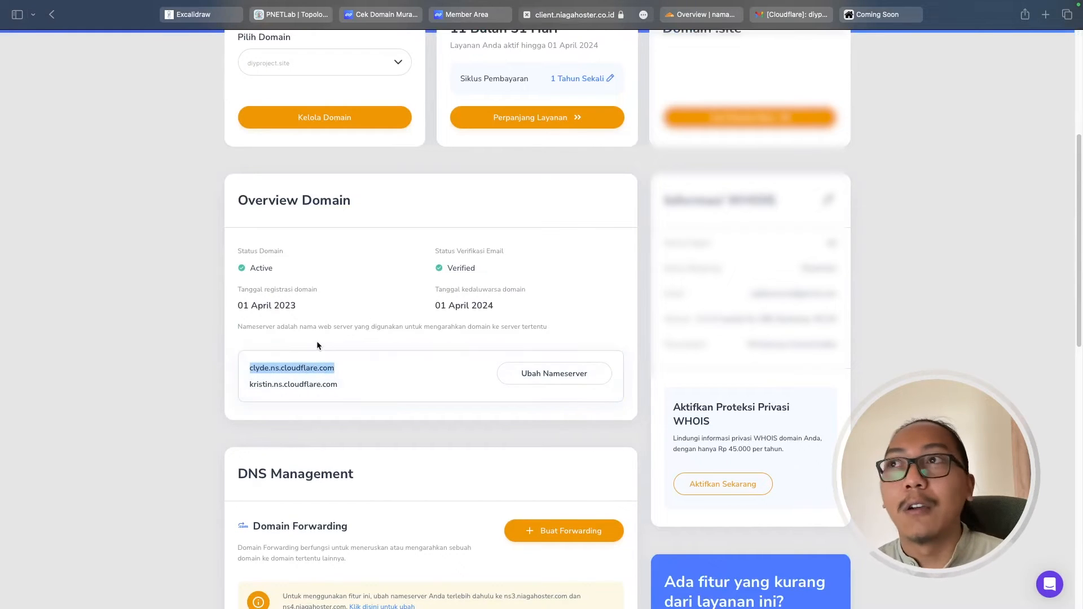
pyautogui.click(197, 14)
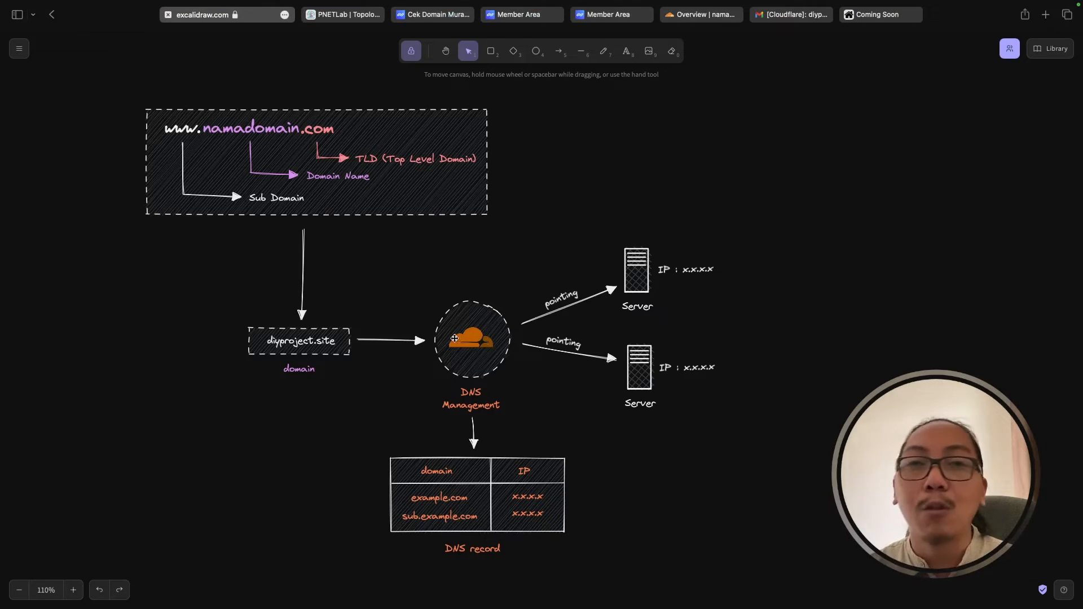
# Return to namadomain.com's Cloudflare overview and read the notes on nameserver update time and the activation email.
pyautogui.click(701, 15)
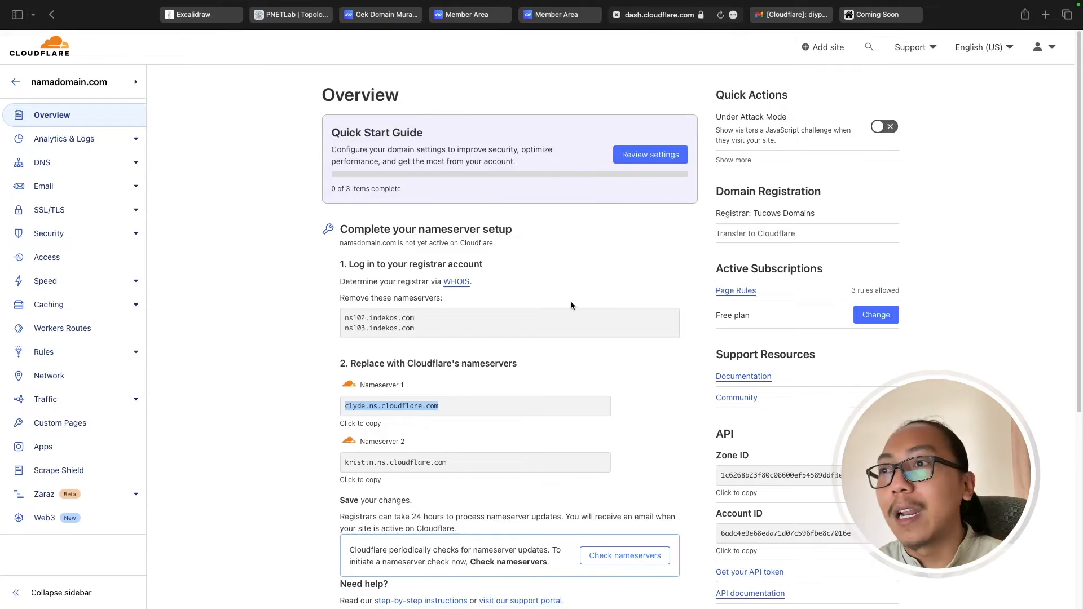
pyautogui.scroll(-5, 573, 305)
pyautogui.moveTo(340, 275); pyautogui.dragTo(463, 278)
pyautogui.click(442, 277)
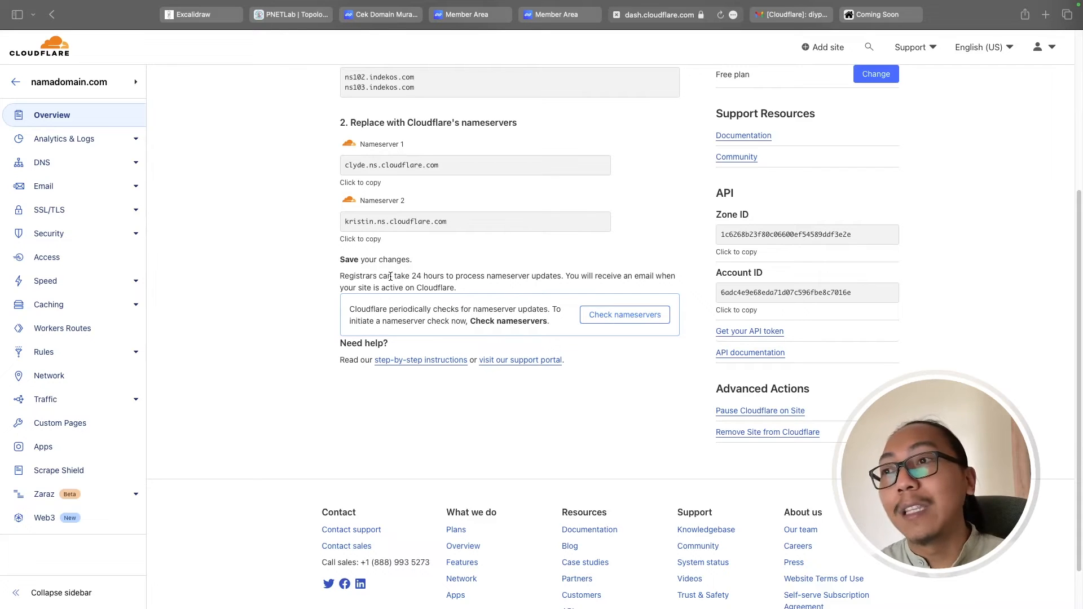
pyautogui.scroll(1, 395, 276)
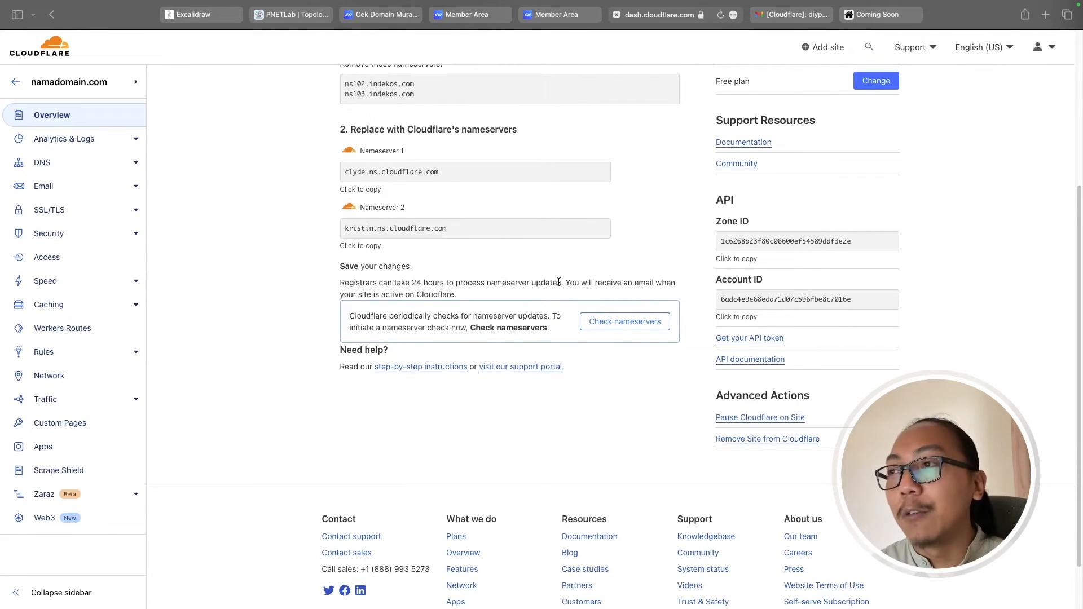
pyautogui.moveTo(565, 284); pyautogui.dragTo(645, 285)
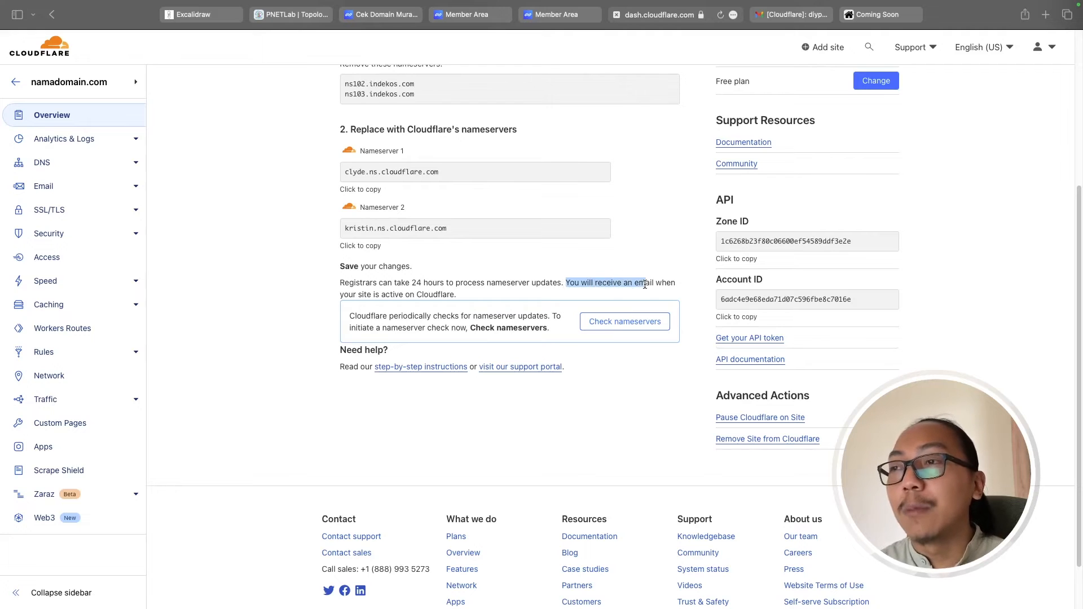
pyautogui.click(603, 284)
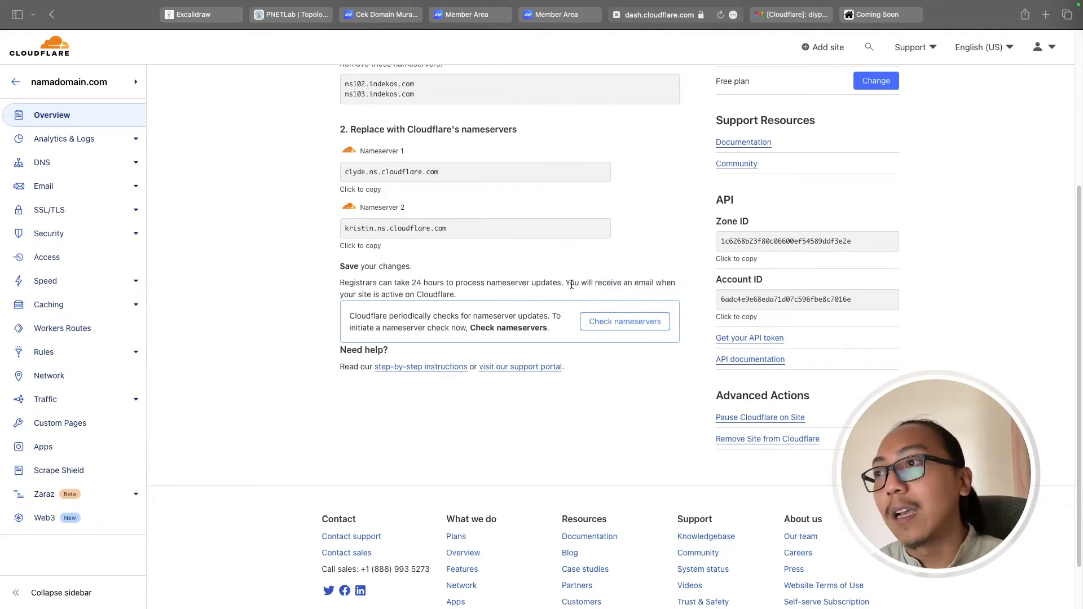
pyautogui.moveTo(566, 284); pyautogui.dragTo(635, 282)
pyautogui.scroll(5, 449, 285)
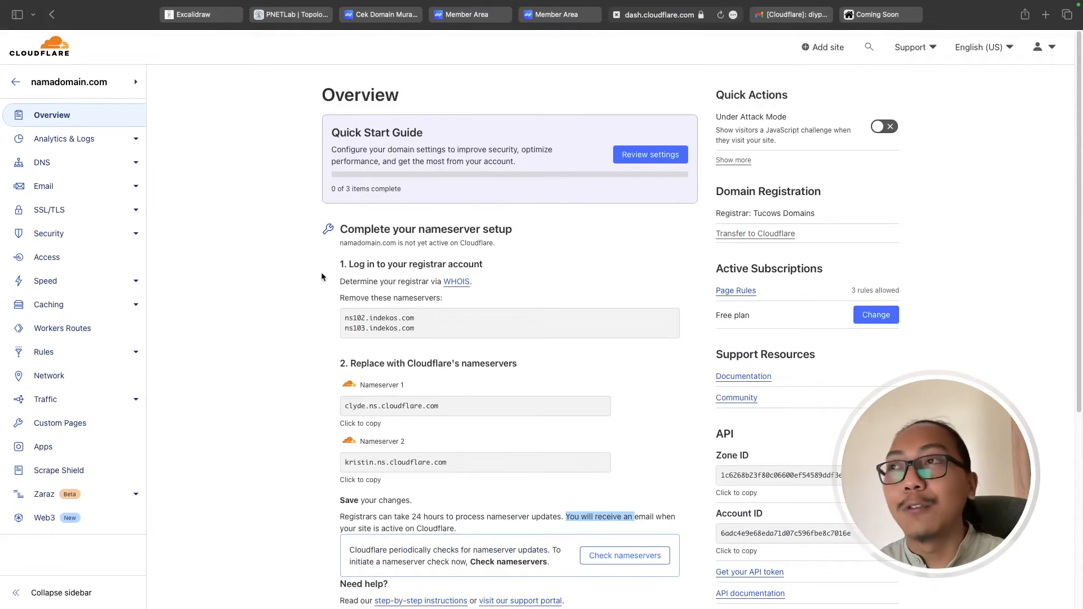
# Switch to Gmail and examine the status heading in Cloudflare's activation email for diyproject.site.
pyautogui.click(791, 15)
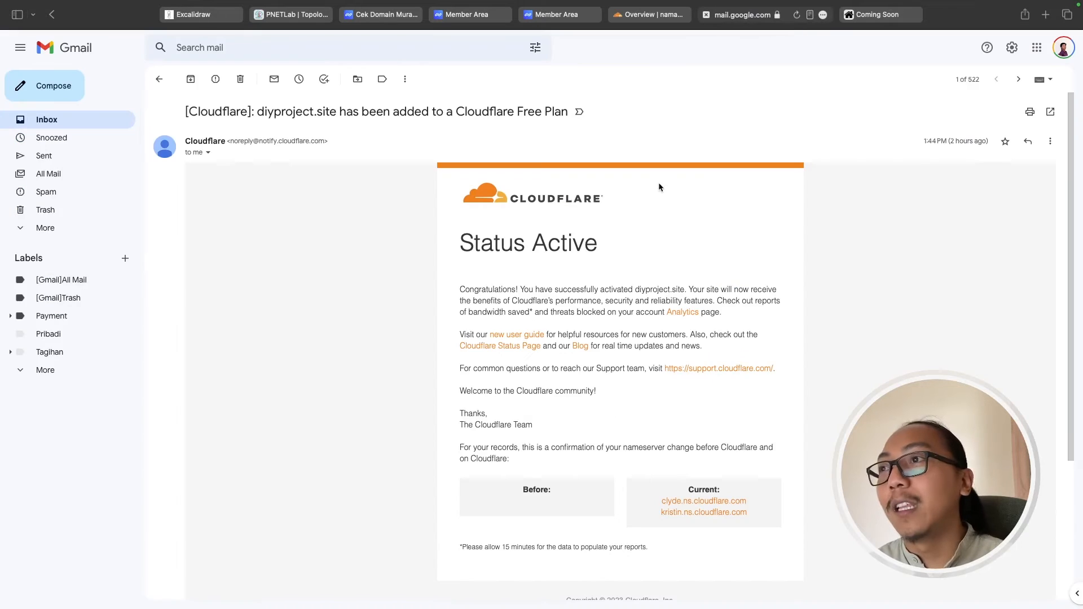
pyautogui.moveTo(461, 242); pyautogui.dragTo(597, 239)
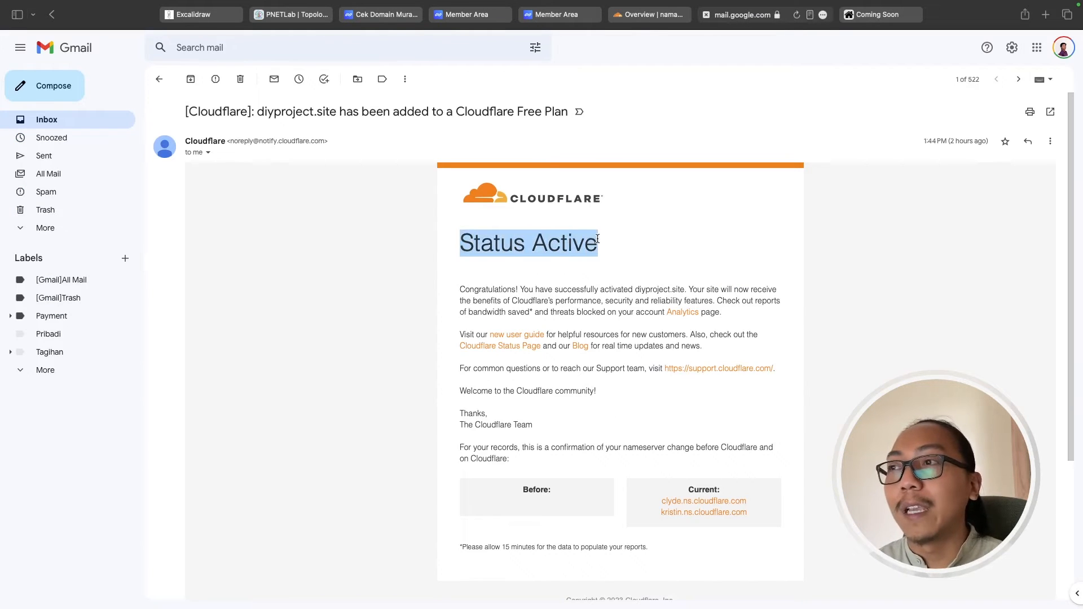
pyautogui.click(460, 289)
pyautogui.moveTo(461, 242); pyautogui.dragTo(596, 242)
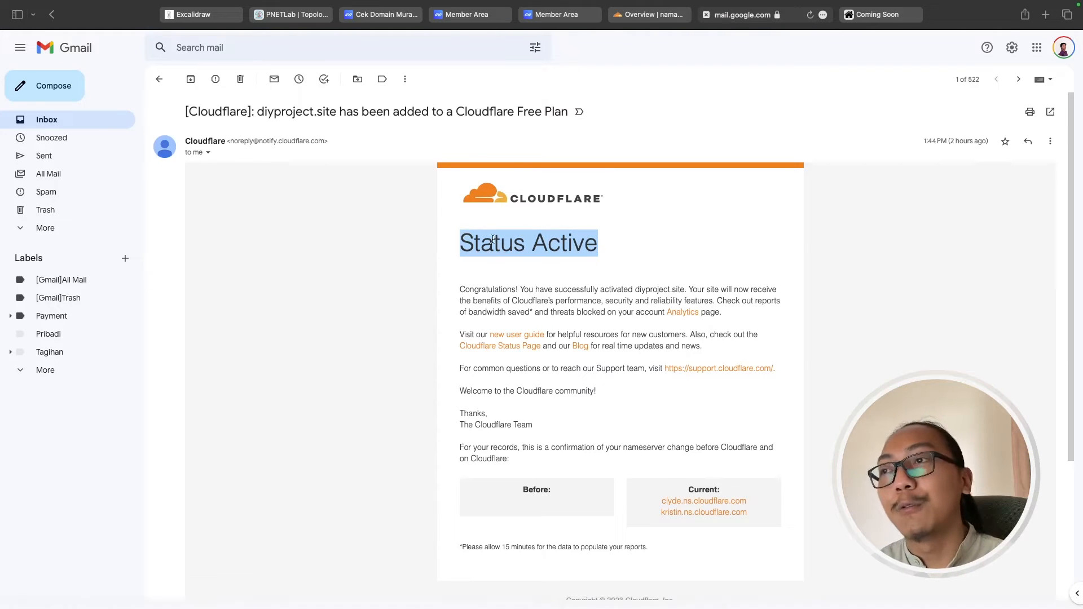
# Go back to Cloudflare, leave namadomain.com for the website list, and open diyproject.site.
pyautogui.click(654, 16)
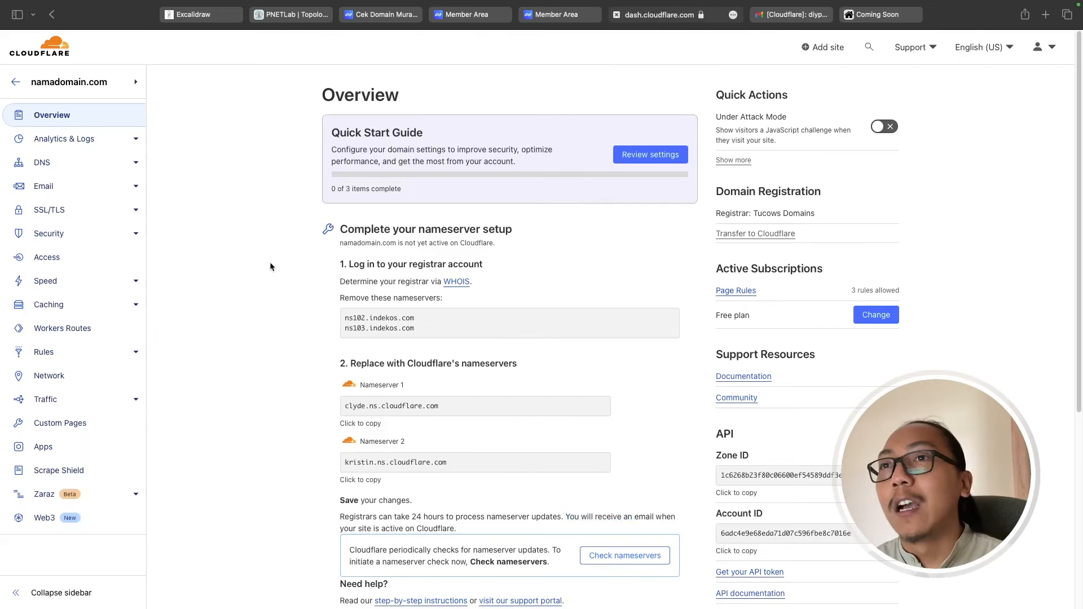
pyautogui.click(17, 86)
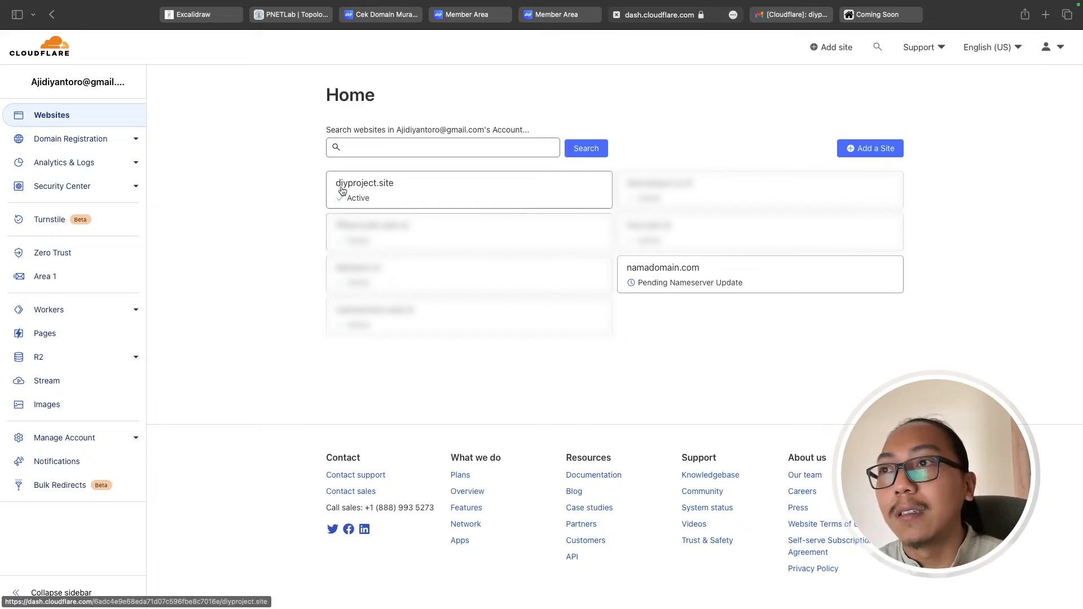
pyautogui.click(369, 186)
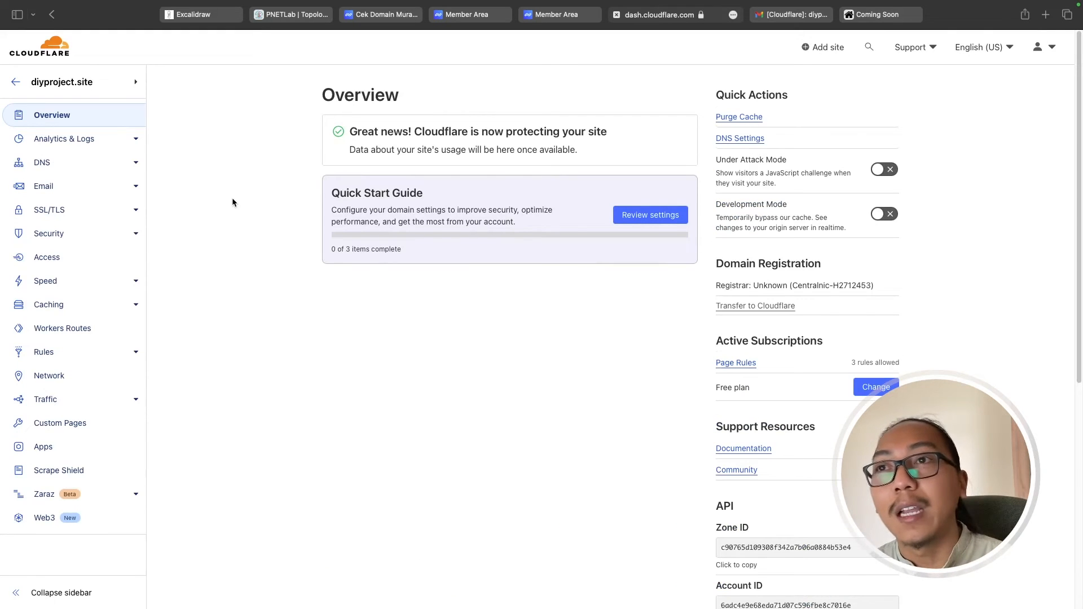
# Open the DNS records page for diyproject.site and locate its DNS management section.
pyautogui.click(138, 164)
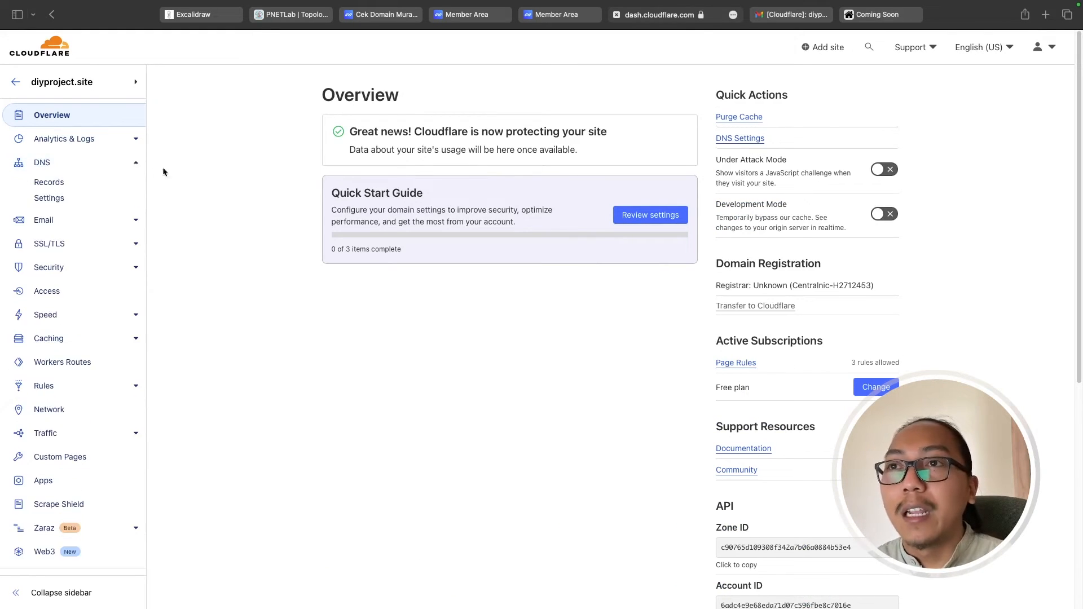
pyautogui.click(49, 165)
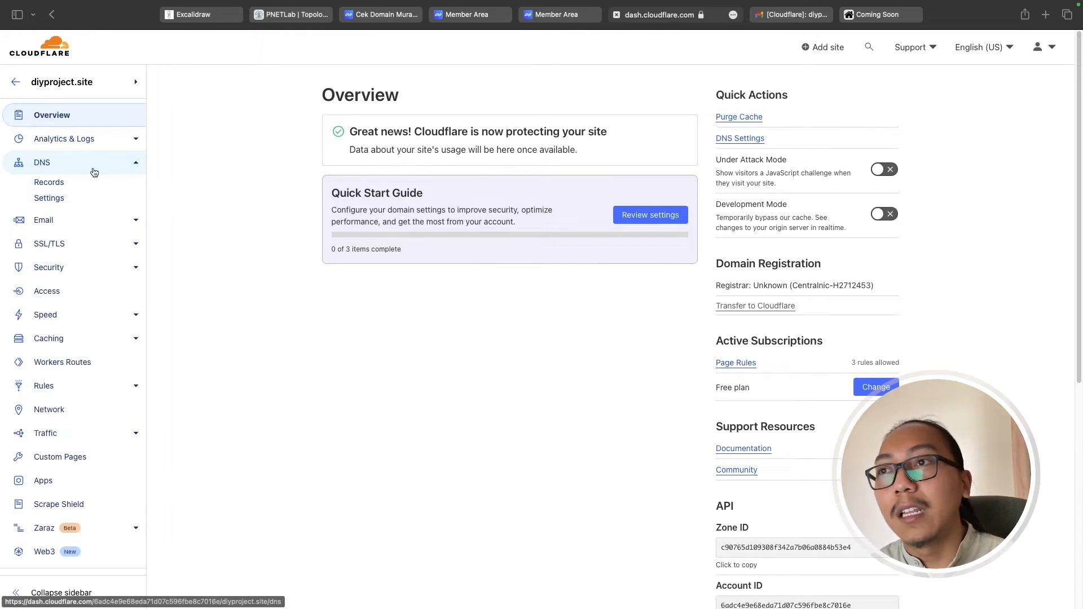
pyautogui.scroll(2, 243, 325)
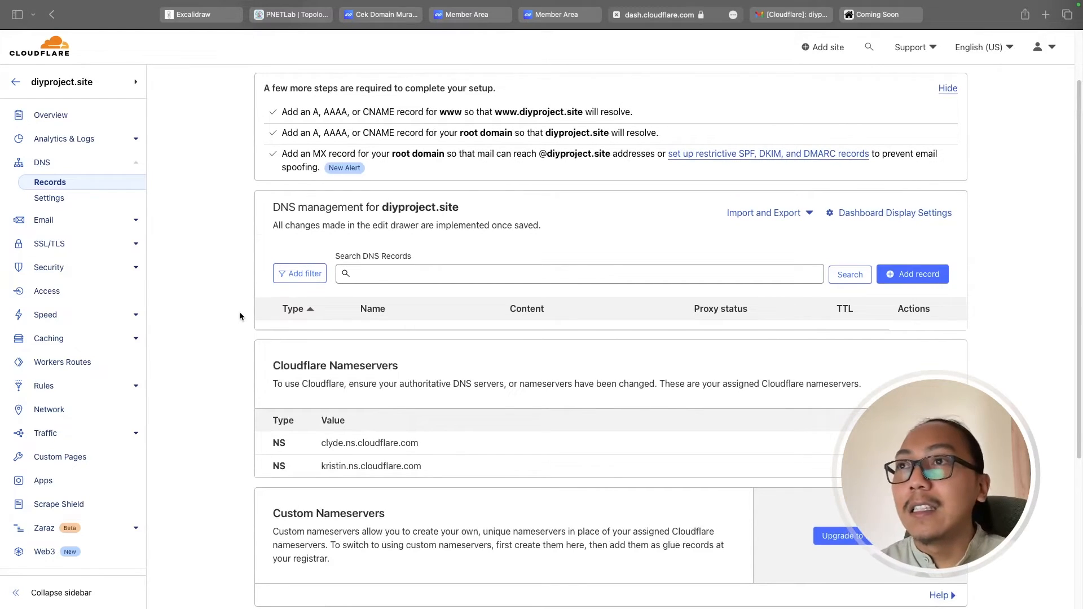
pyautogui.moveTo(384, 212); pyautogui.dragTo(467, 204)
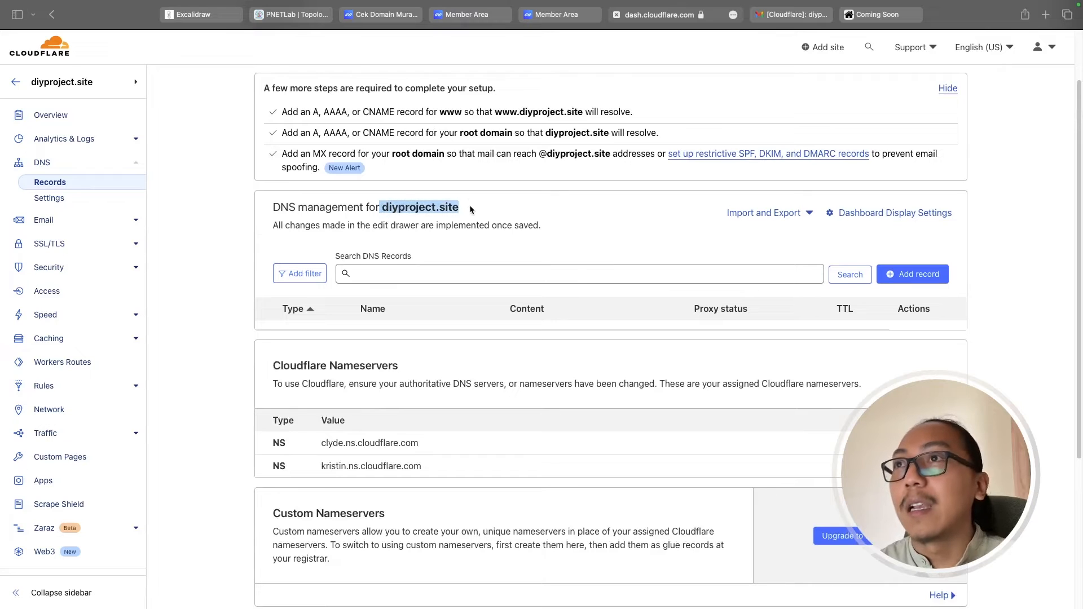
pyautogui.click(305, 17)
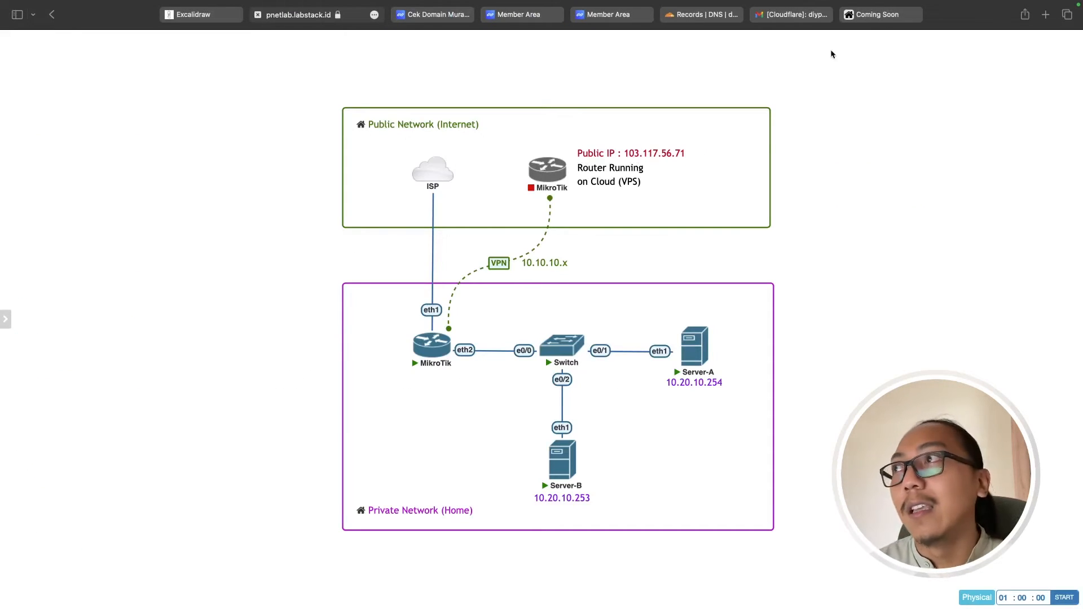
pyautogui.click(705, 17)
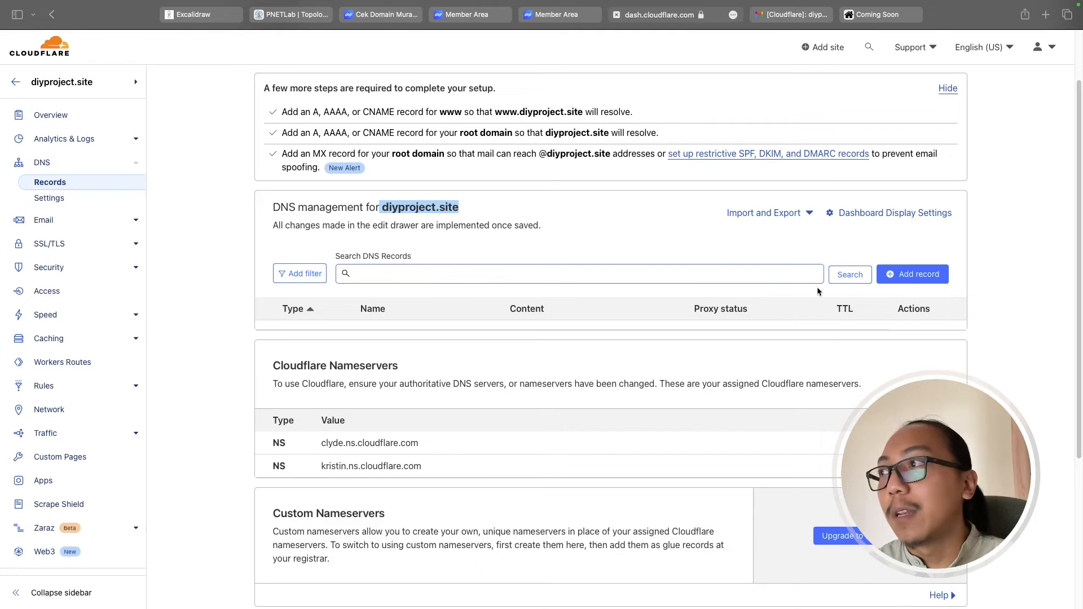
pyautogui.click(913, 274)
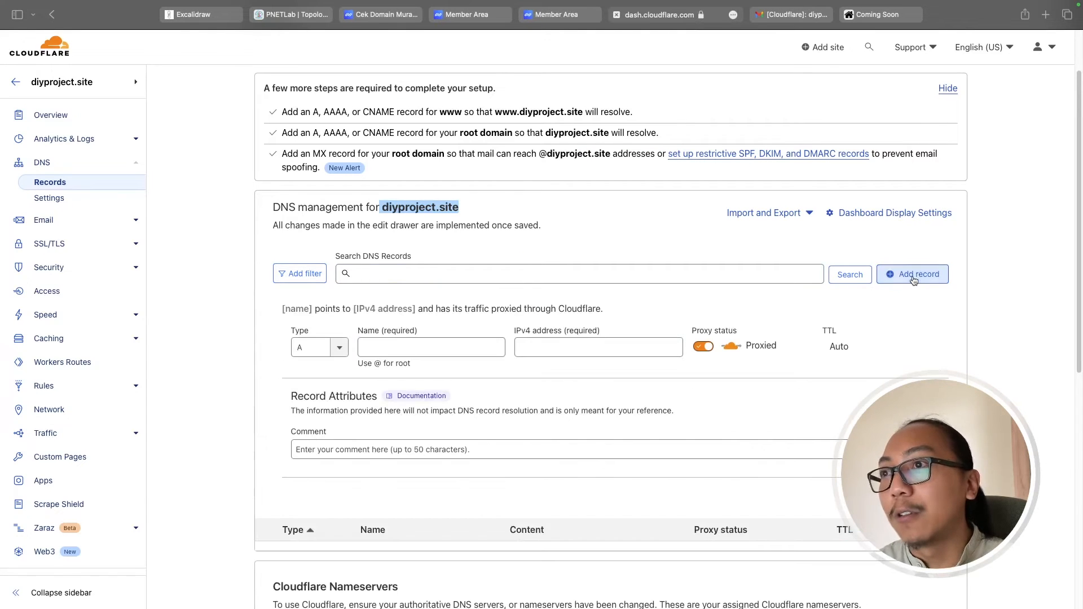
pyautogui.click(439, 346)
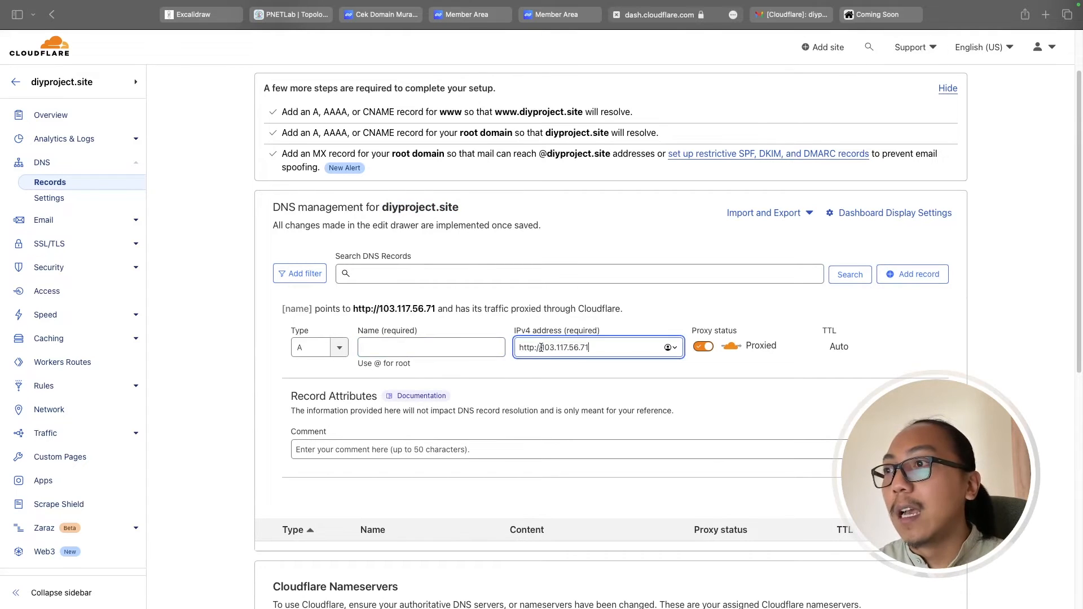
pyautogui.doubleClick(542, 347)
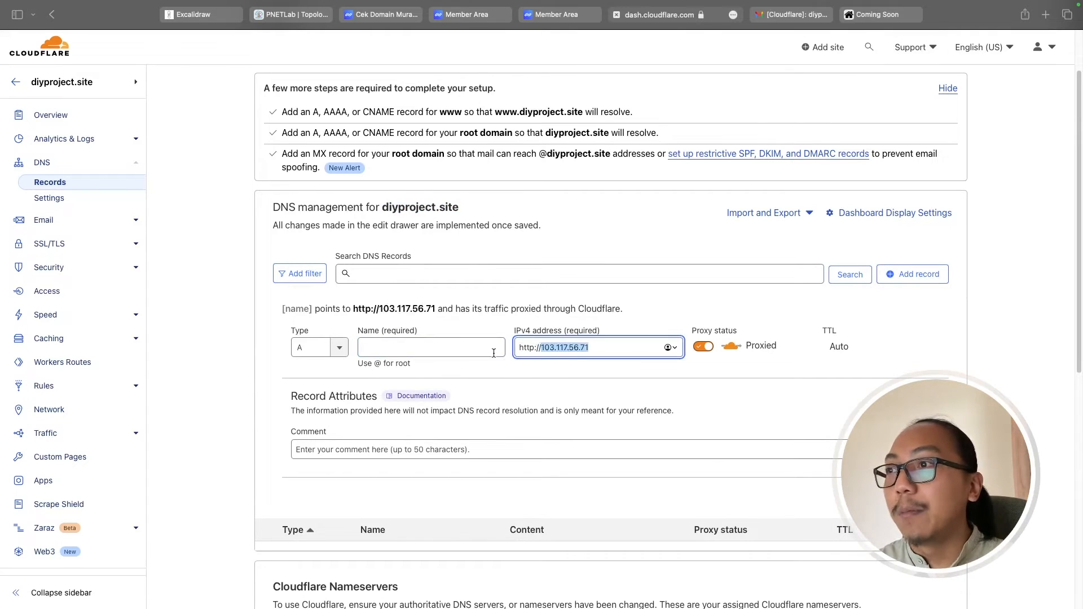
pyautogui.click(577, 348)
pyautogui.moveTo(589, 348); pyautogui.dragTo(503, 349)
pyautogui.click(519, 352)
pyautogui.click(610, 346)
pyautogui.press('BackSpace')
# Set the A record's name to @ for the root domain, check the preview, and save the record.
pyautogui.click(465, 352)
pyautogui.write('@')
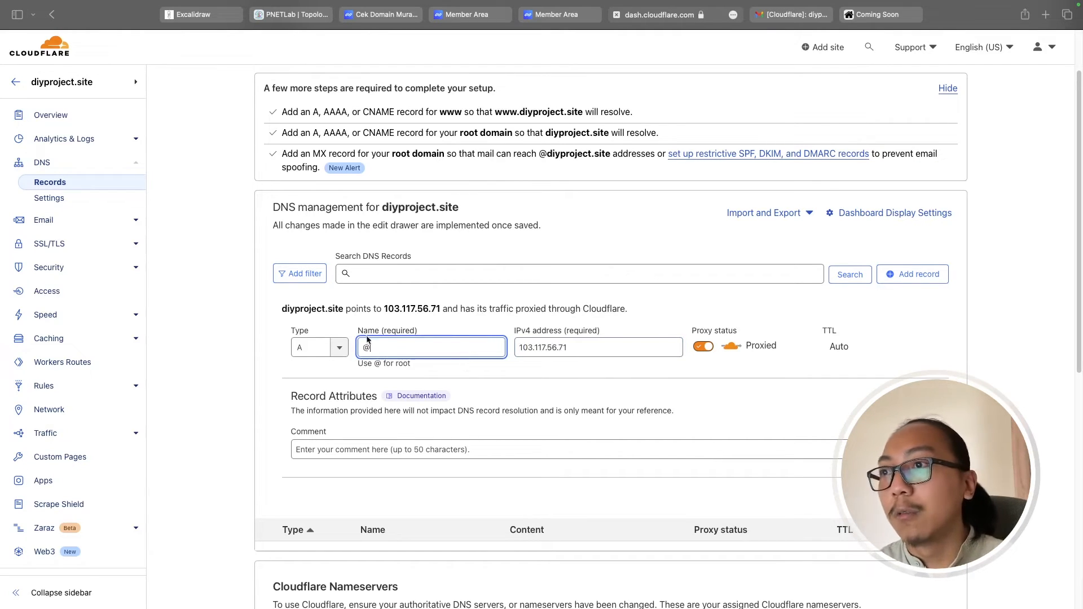
pyautogui.moveTo(281, 309); pyautogui.dragTo(337, 308)
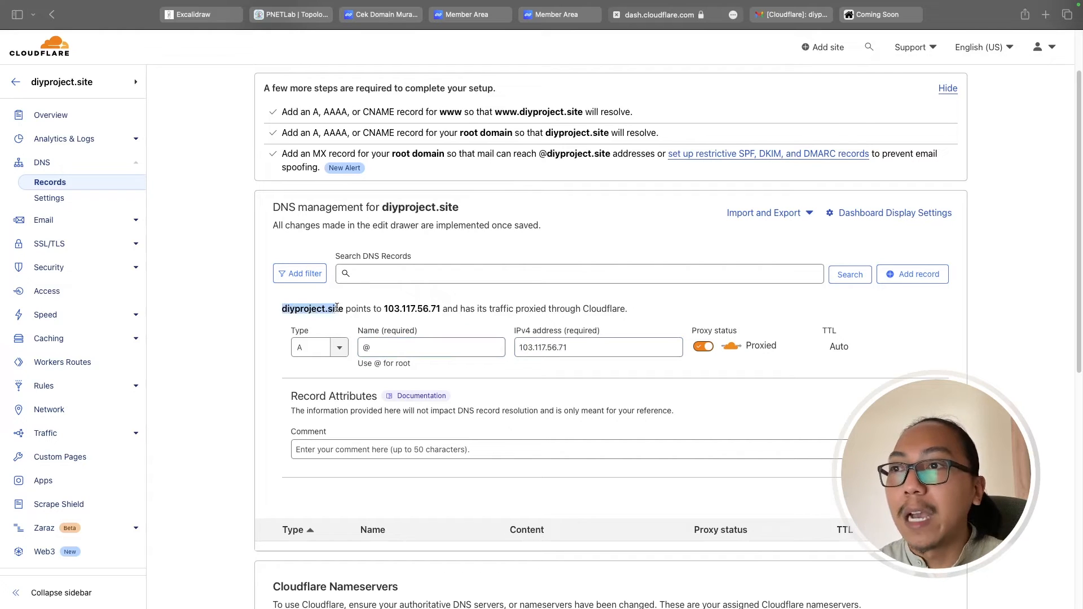
pyautogui.moveTo(388, 349); pyautogui.dragTo(360, 346)
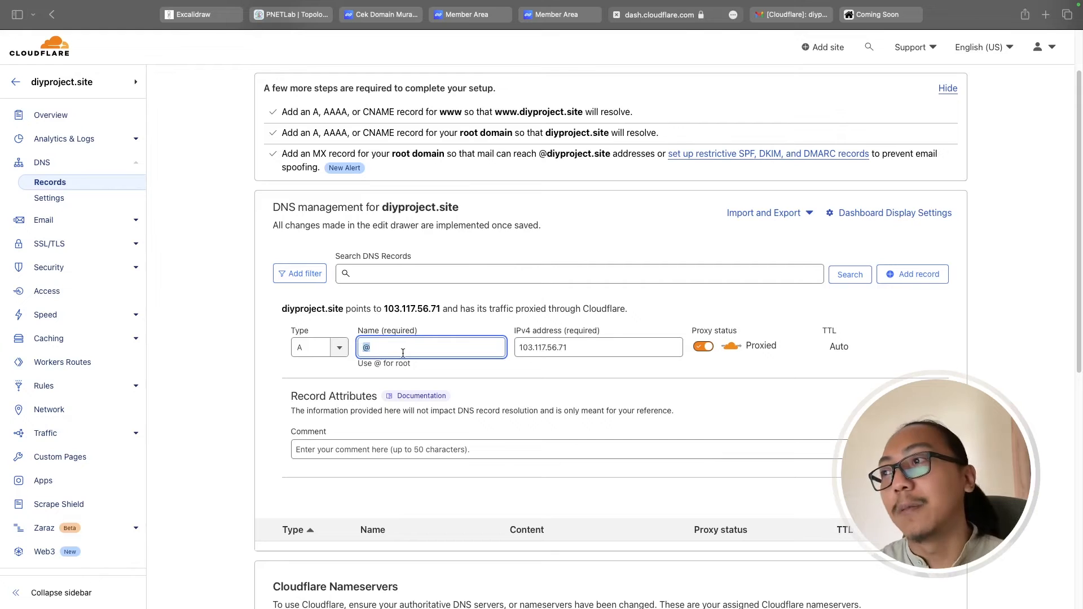
pyautogui.click(516, 375)
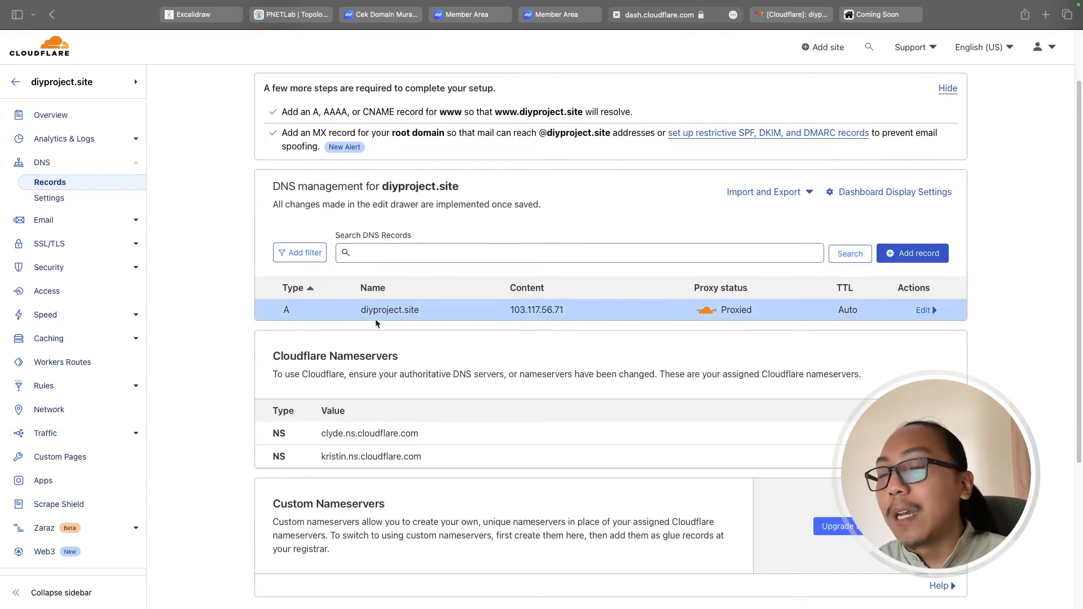
# Examine the name and content of the saved A record for diyproject.site.
pyautogui.moveTo(361, 314); pyautogui.dragTo(571, 308)
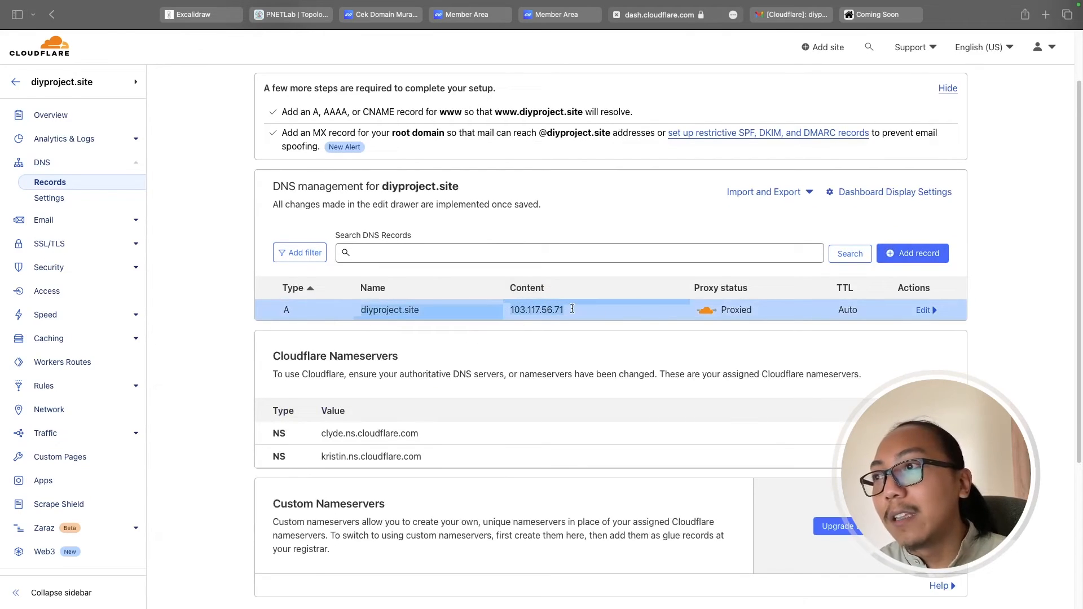
pyautogui.click(512, 327)
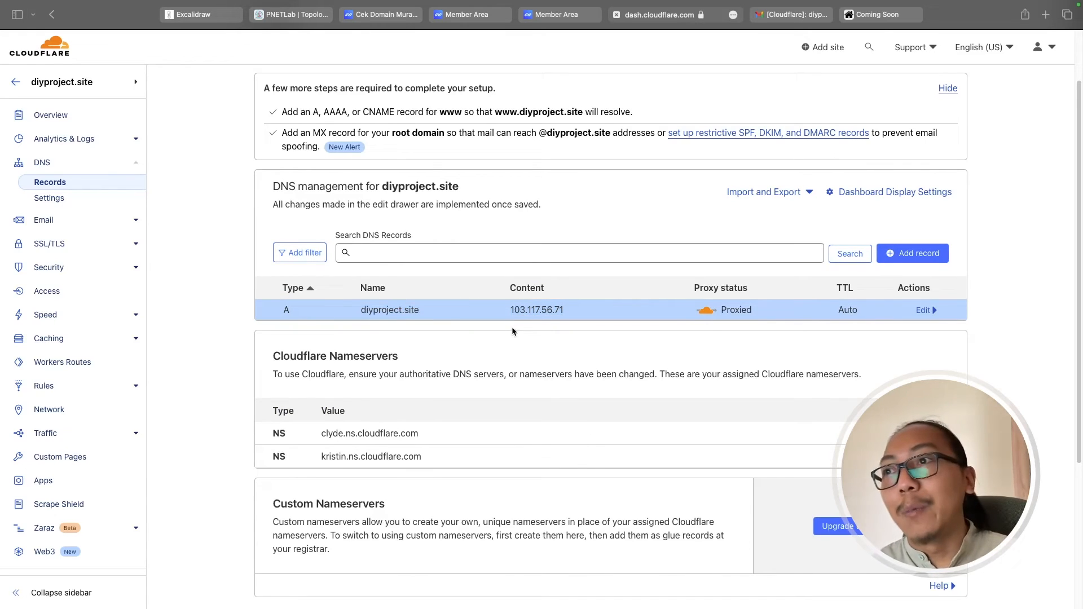
pyautogui.moveTo(362, 311); pyautogui.dragTo(578, 312)
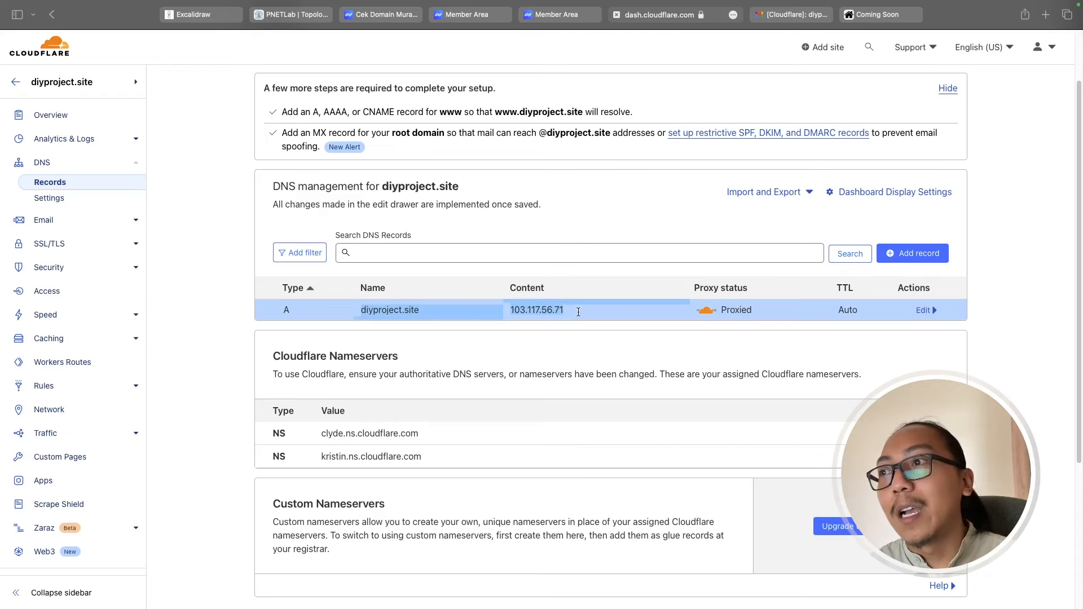
pyautogui.click(546, 330)
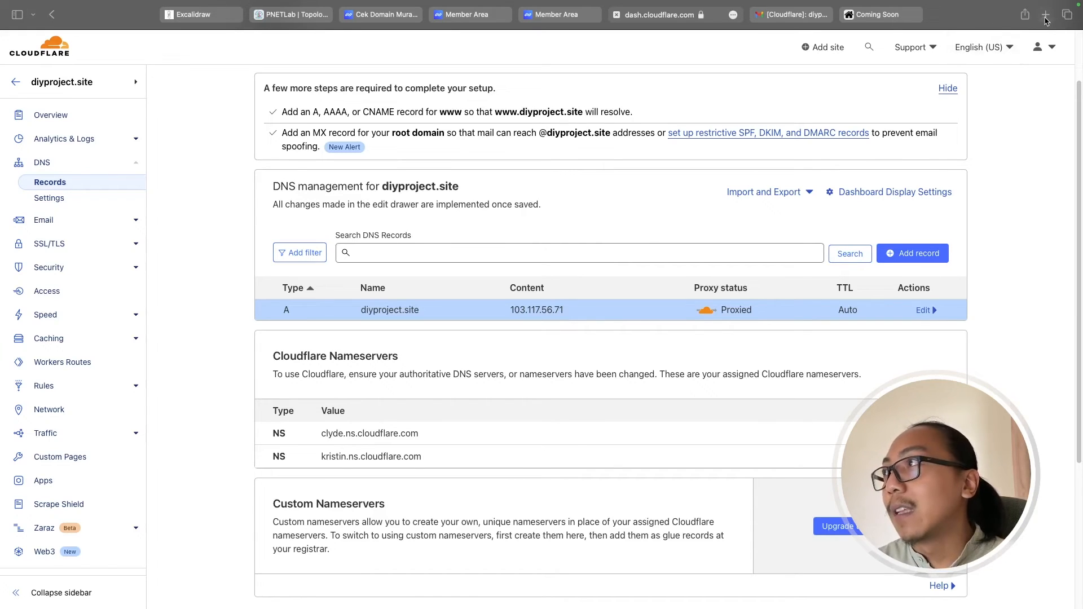
# Look up the A record of diyproject.site on whatsmydns.net in a new browser tab and review the propagation results by location.
pyautogui.press('super+t')
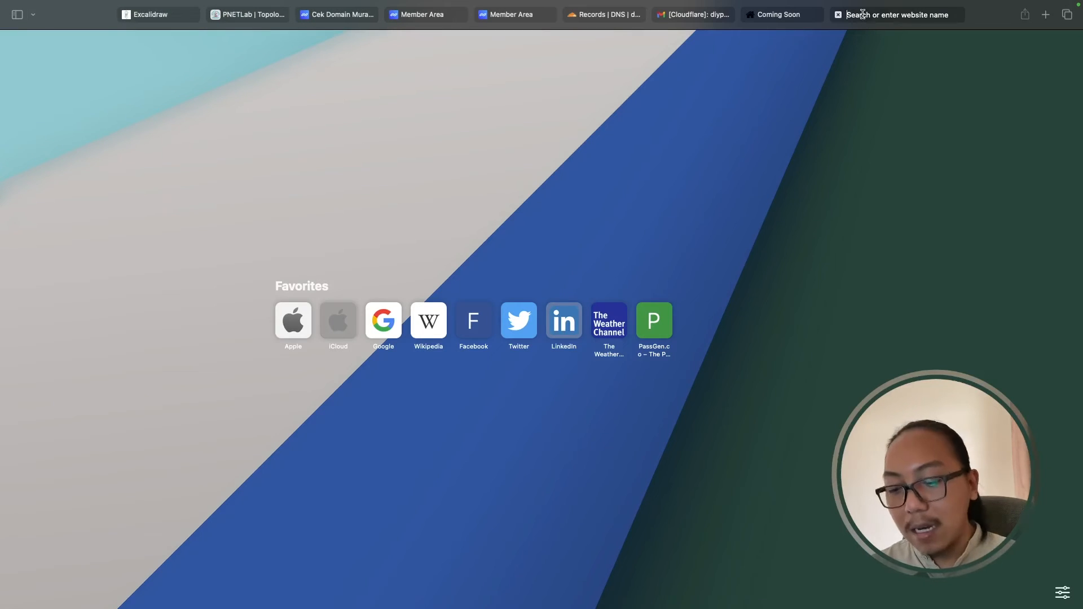
pyautogui.write('what')
pyautogui.press('Return')
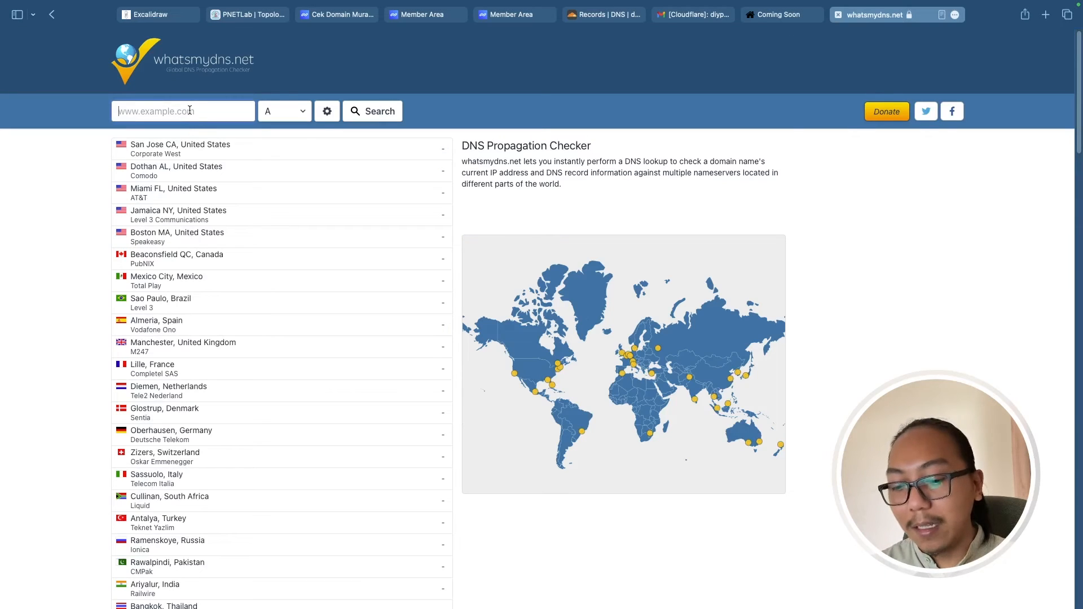
pyautogui.write('diyproject.site')
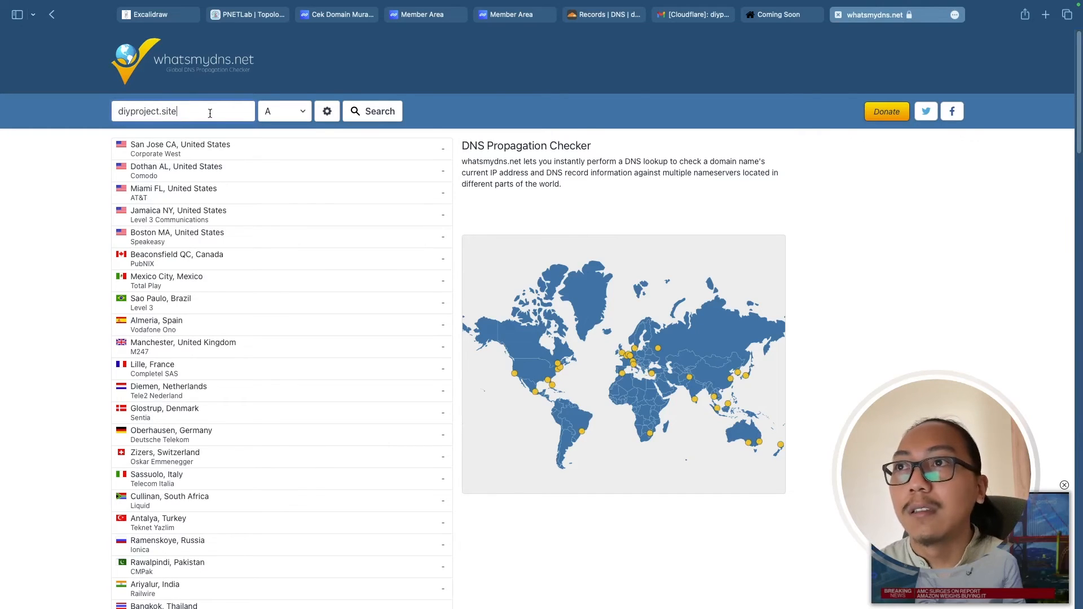
pyautogui.click(271, 111)
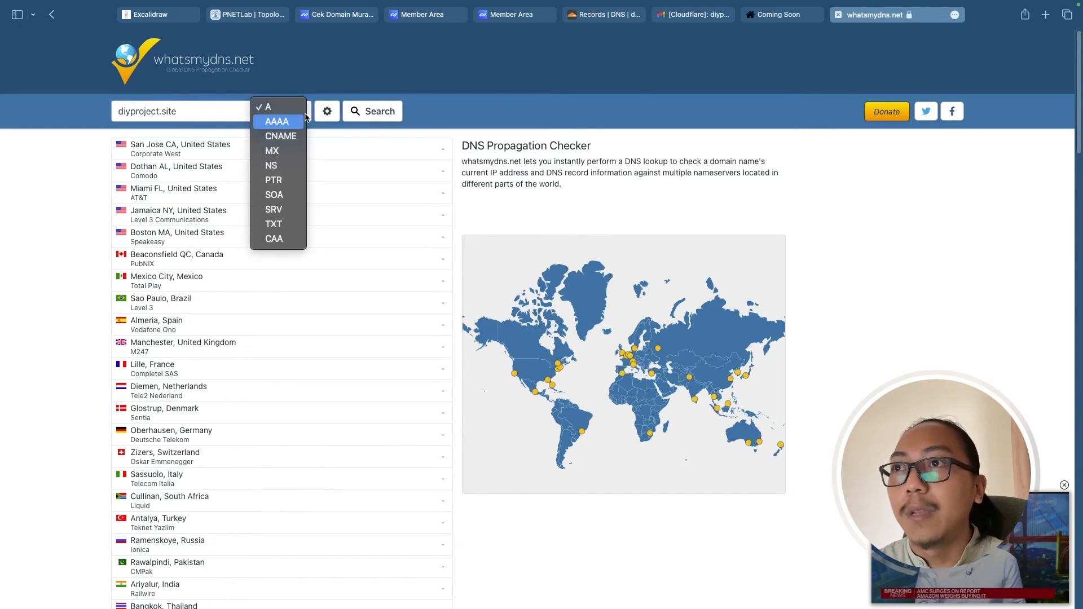
pyautogui.click(270, 108)
pyautogui.click(375, 111)
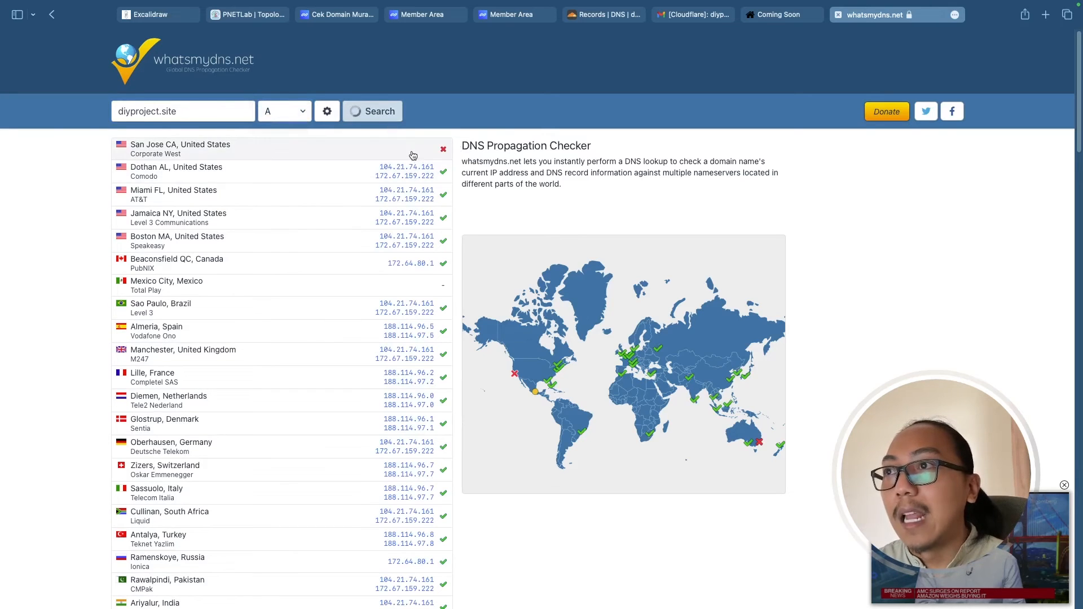
pyautogui.scroll(-2, 282, 275)
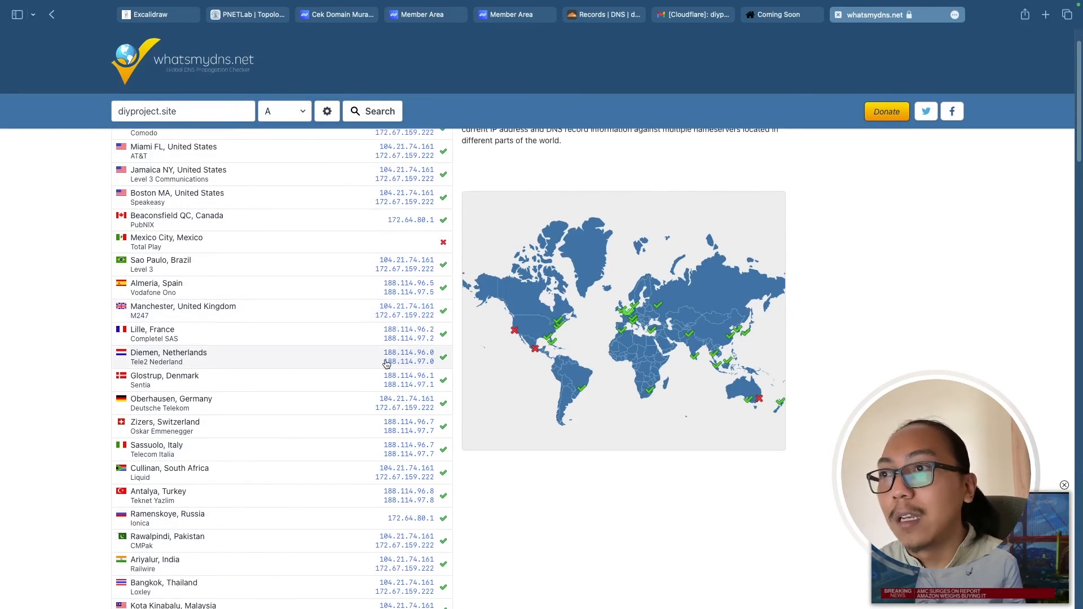
pyautogui.scroll(-3, 236, 367)
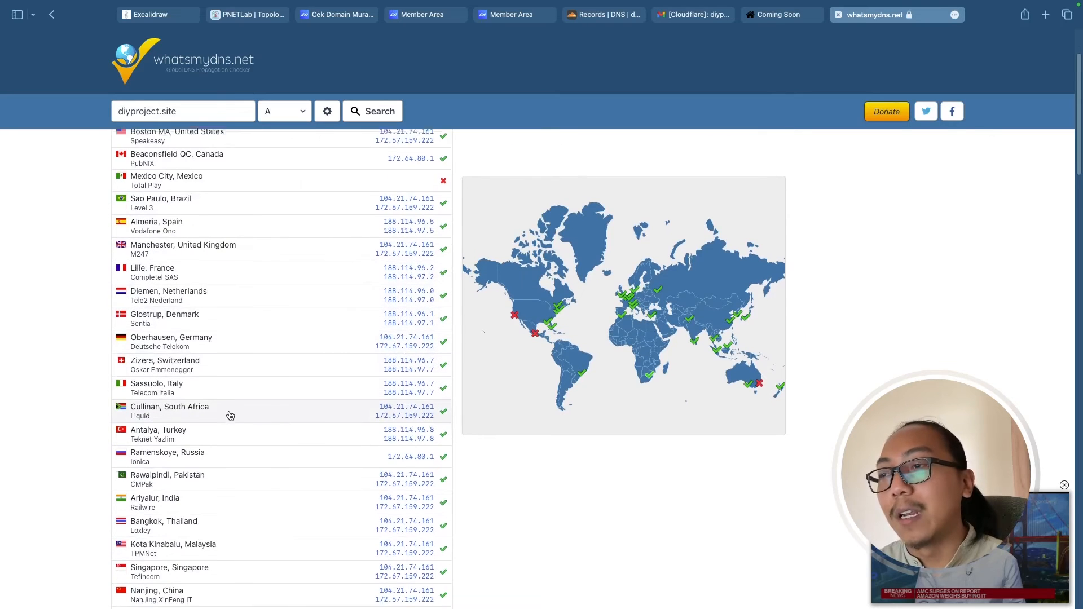
pyautogui.scroll(-2, 277, 397)
pyautogui.scroll(5, 283, 384)
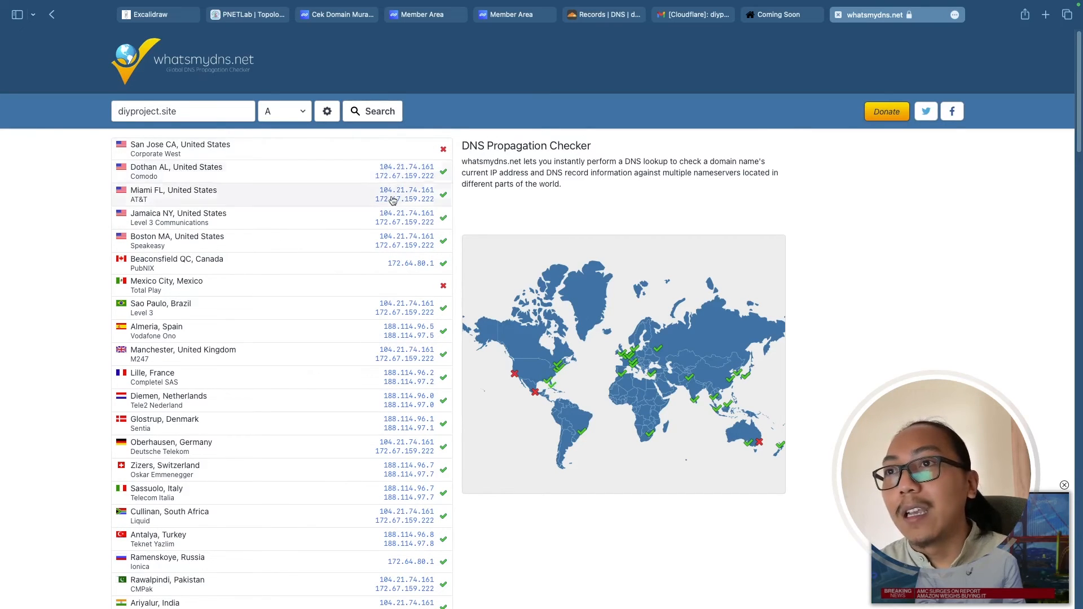
# Compare the cloud router's public IP in the network topology with the content of Cloudflare's A record for diyproject.site.
pyautogui.click(248, 14)
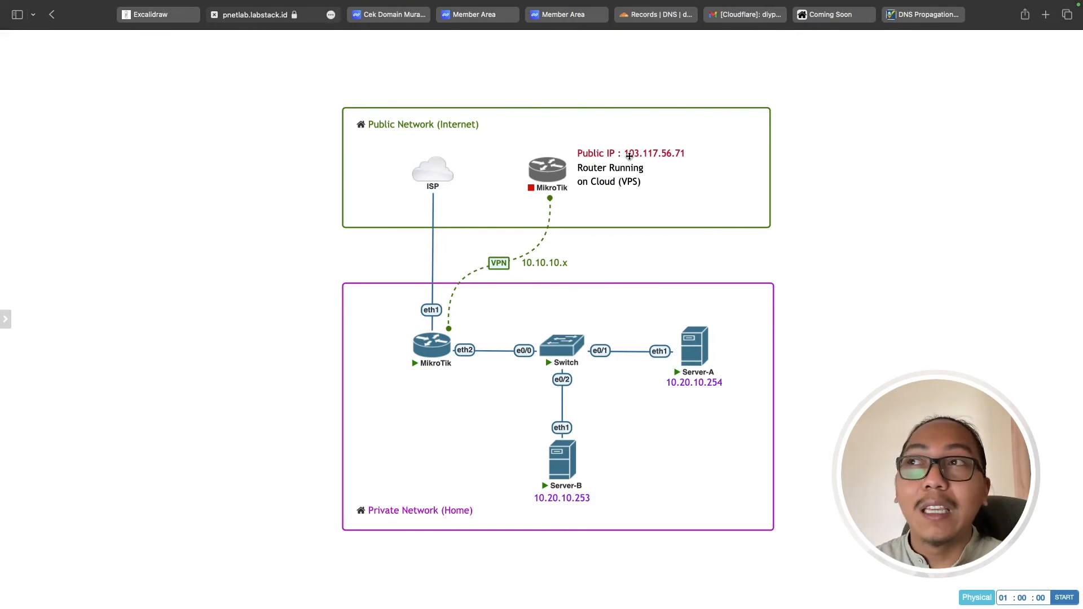
pyautogui.click(670, 17)
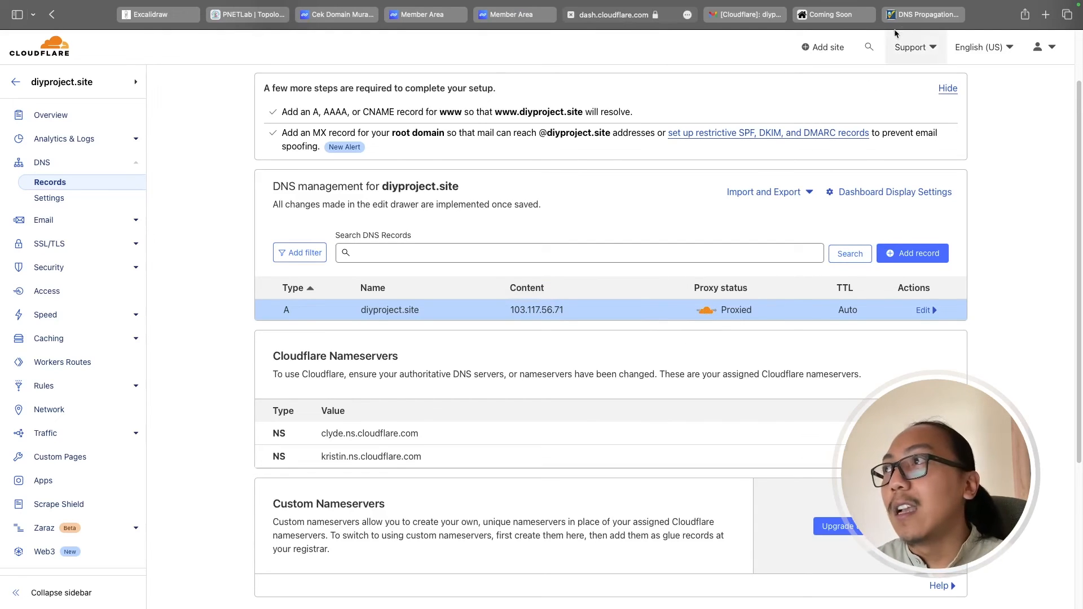
pyautogui.click(258, 17)
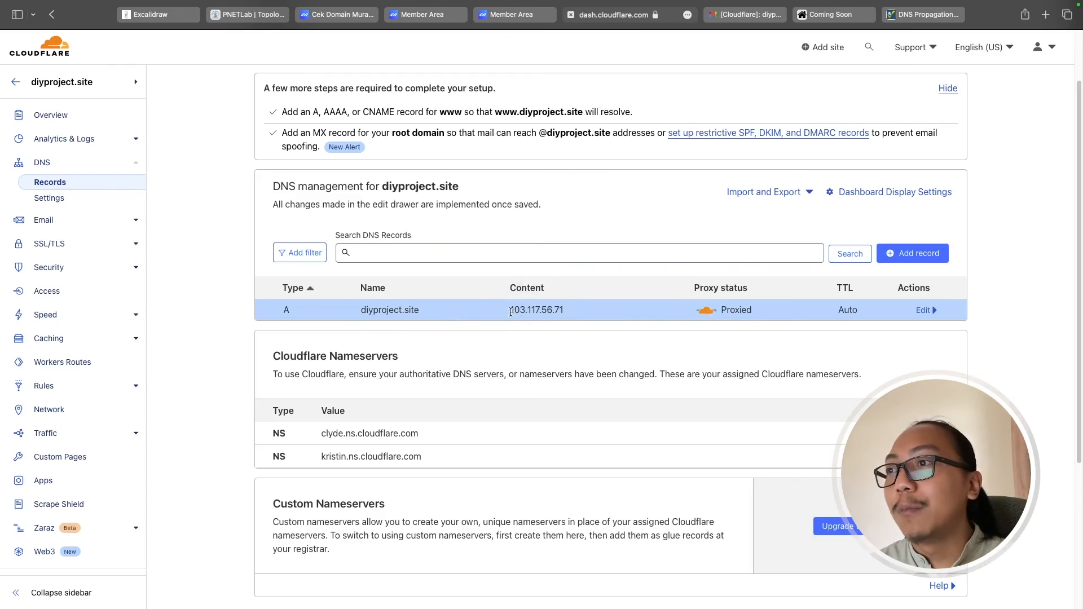
pyautogui.moveTo(513, 310); pyautogui.dragTo(575, 308)
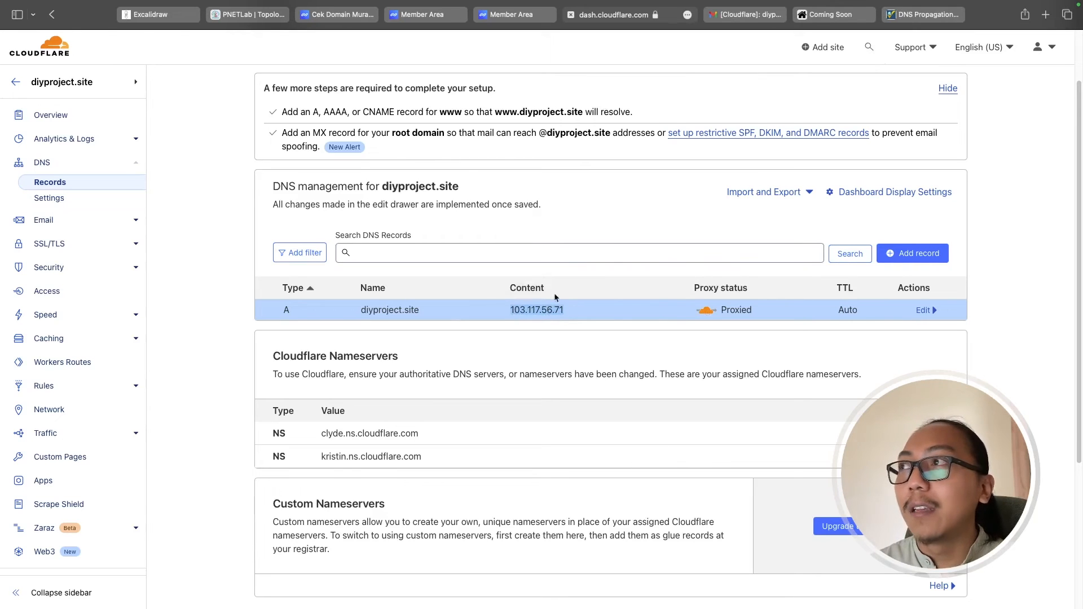
# Switch to the Coming Soon page opened by IP, copy its address, and load diyproject.site in its place.
pyautogui.click(800, 15)
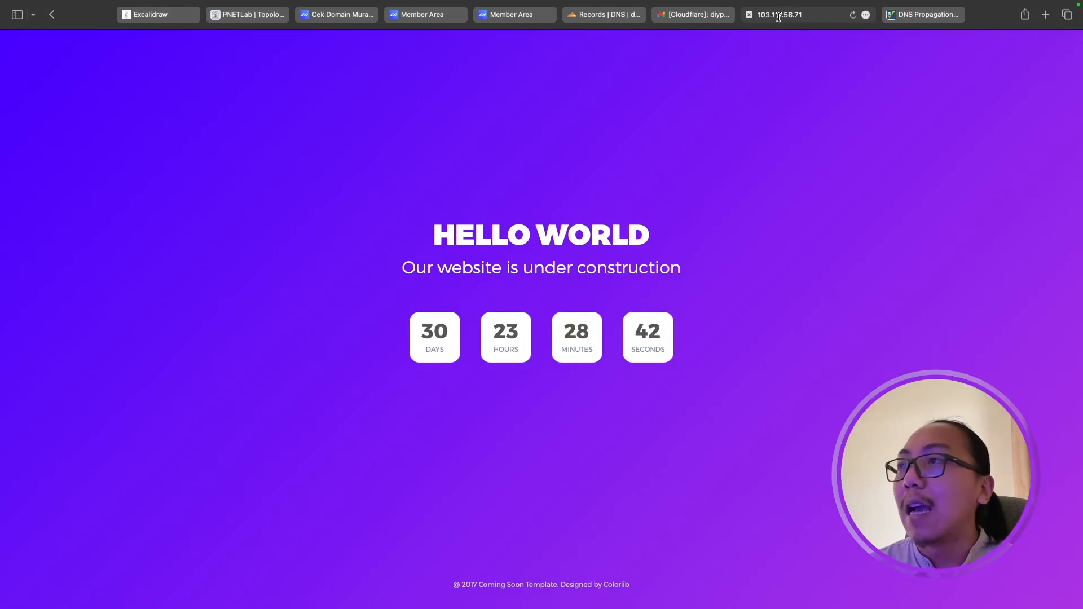
pyautogui.click(779, 19)
pyautogui.click(787, 15)
pyautogui.moveTo(808, 15); pyautogui.dragTo(756, 15)
pyautogui.press('super+c')
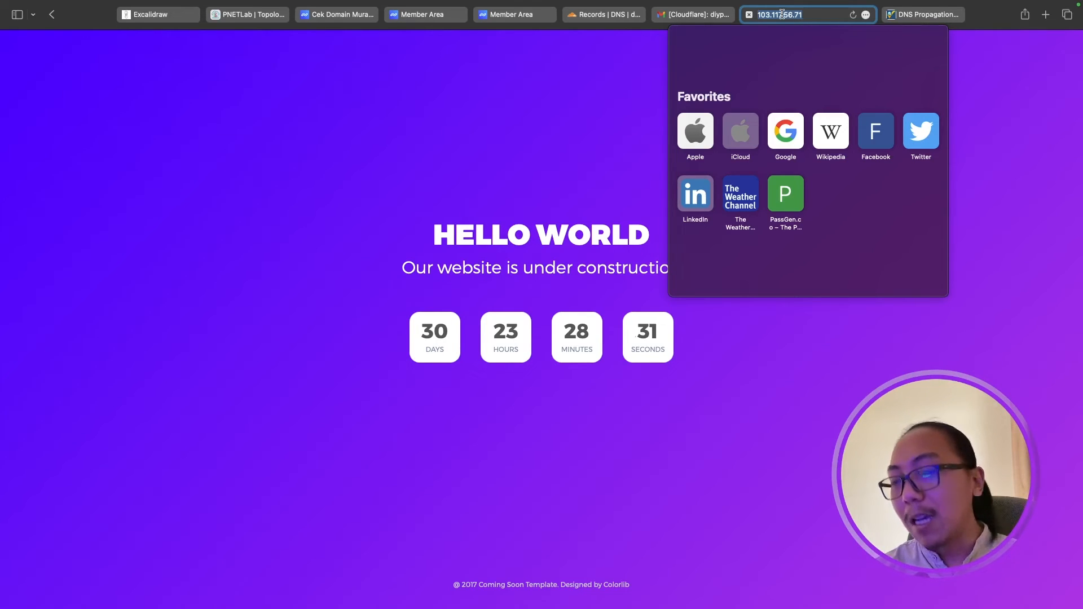
pyautogui.write('diyproject.site/')
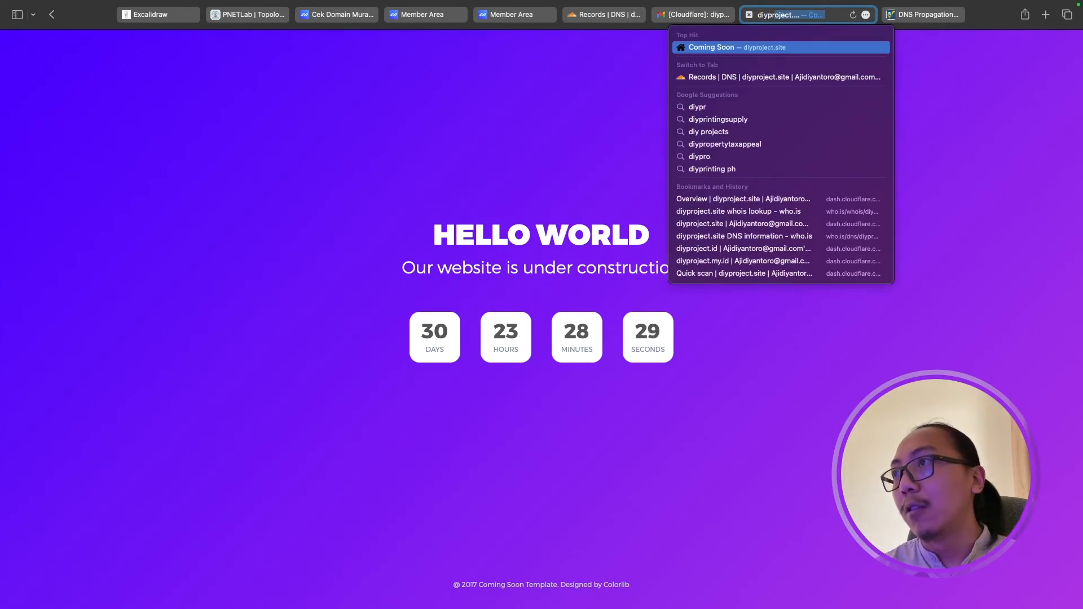
pyautogui.press('Return')
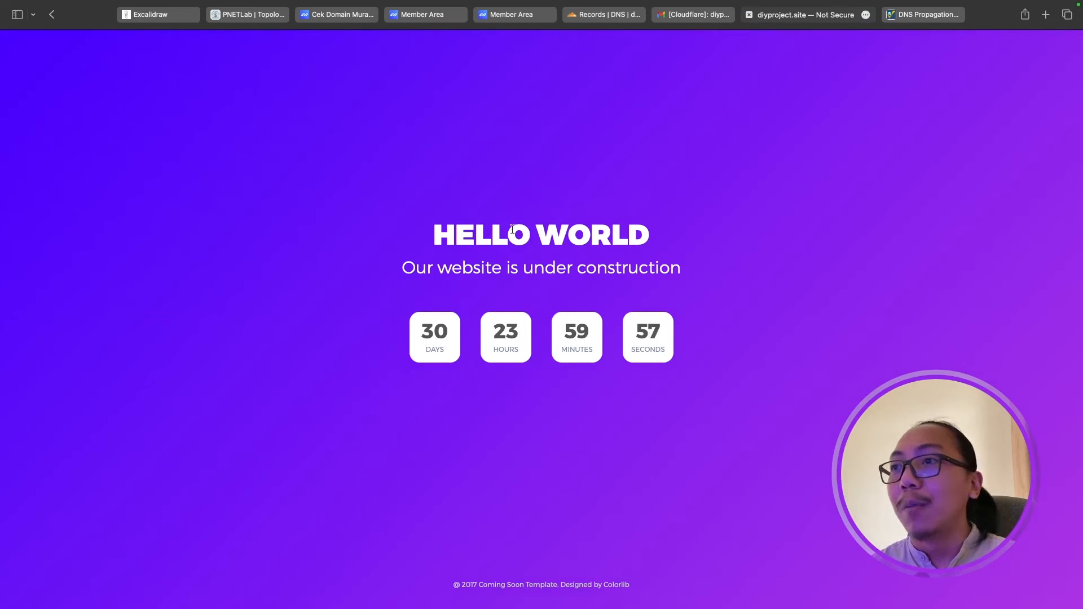
# Examine the Hello World heading on the loaded page and the domain shown in its address.
pyautogui.moveTo(436, 232); pyautogui.dragTo(706, 280)
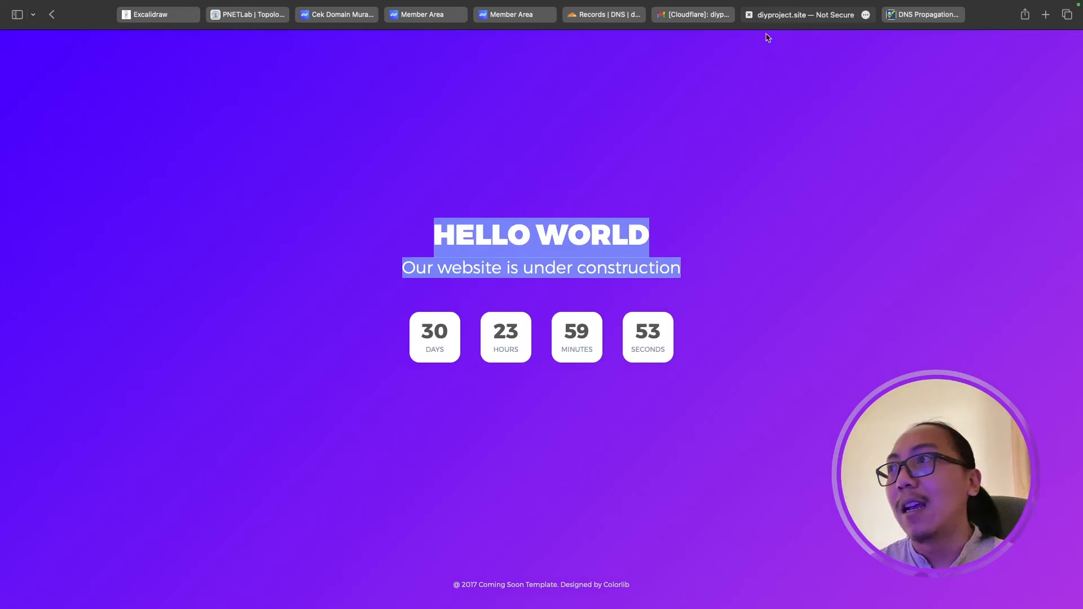
pyautogui.click(775, 17)
pyautogui.click(774, 18)
pyautogui.click(814, 14)
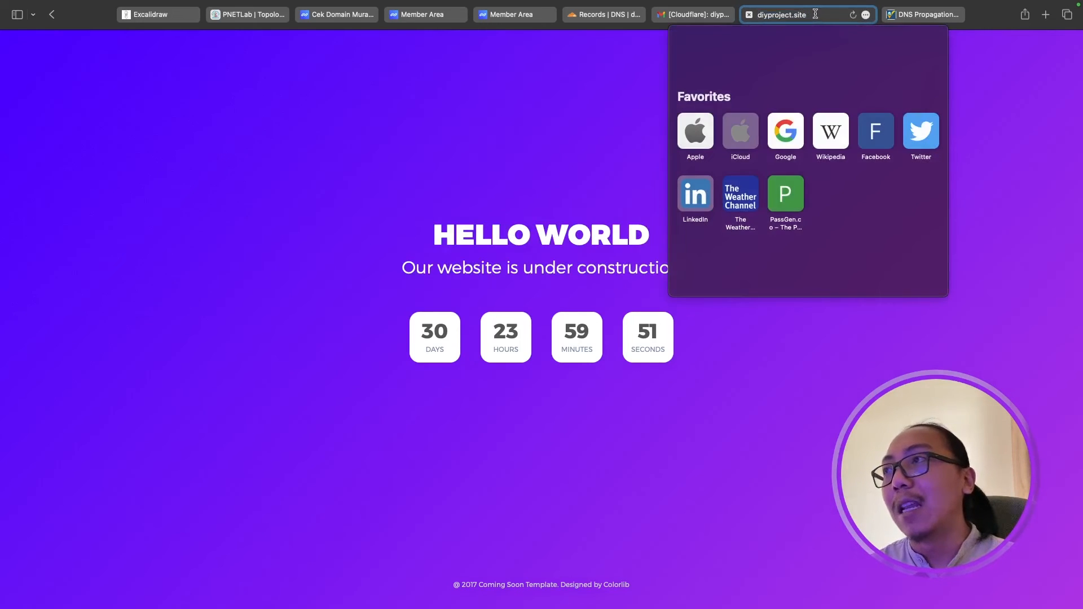
pyautogui.moveTo(815, 13); pyautogui.dragTo(760, 17)
pyautogui.click(602, 104)
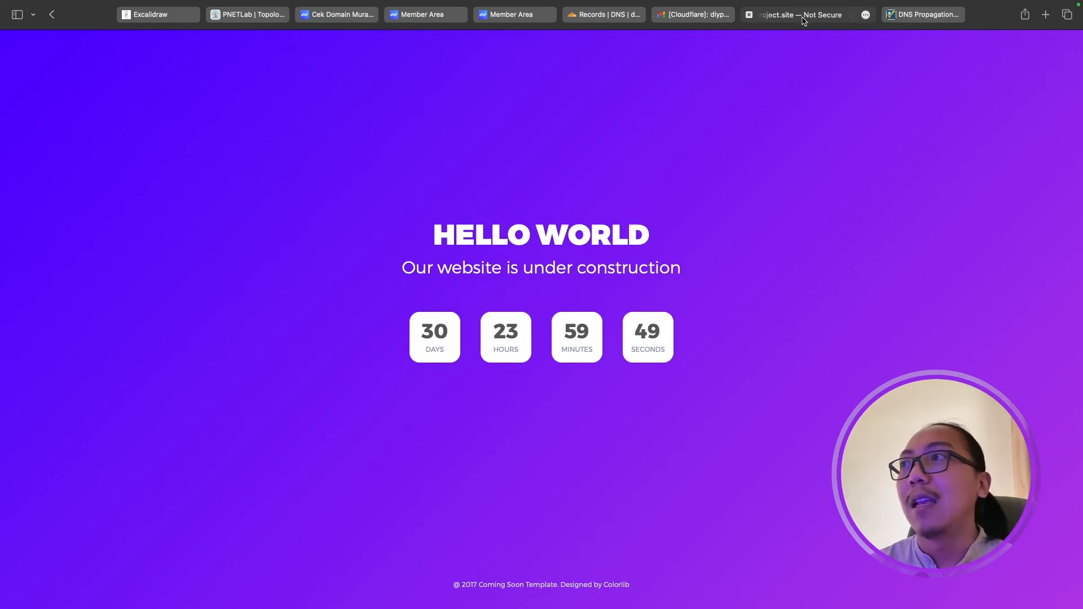
pyautogui.click(779, 20)
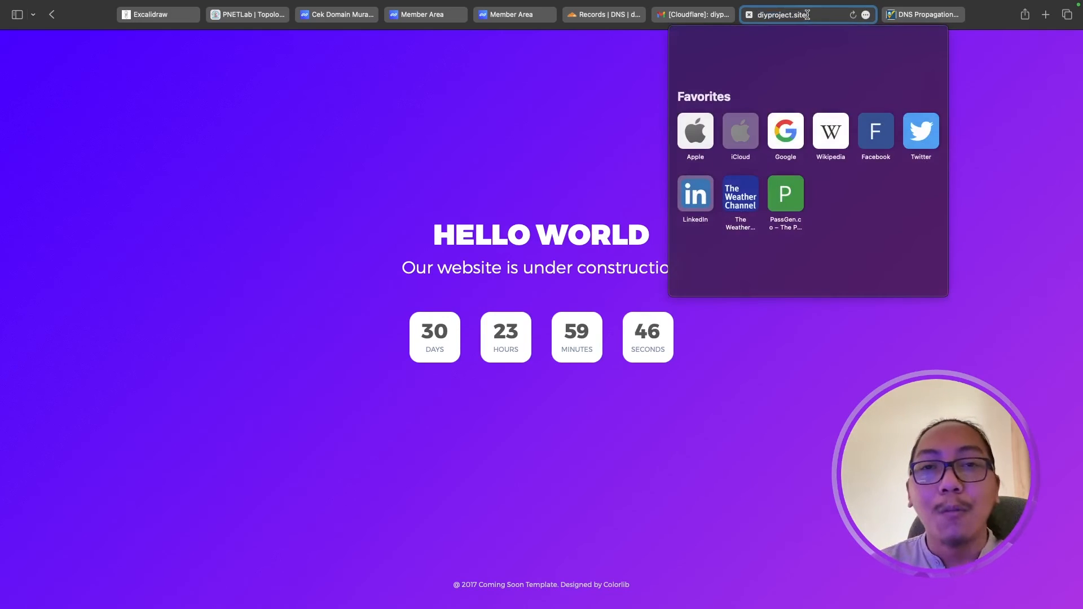
pyautogui.click(601, 120)
pyautogui.click(607, 17)
pyautogui.click(245, 334)
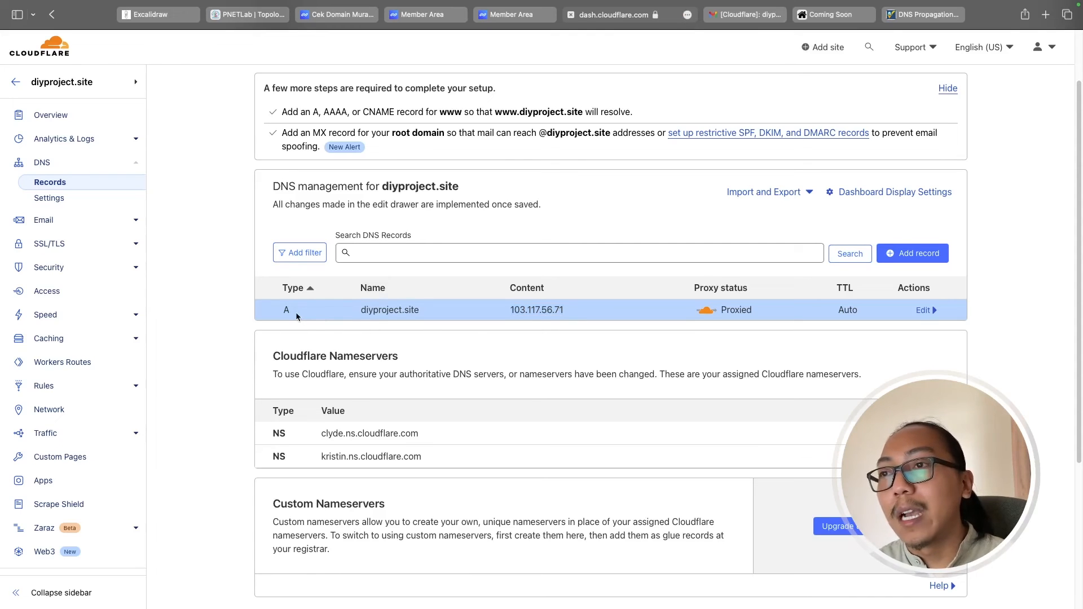
pyautogui.click(925, 256)
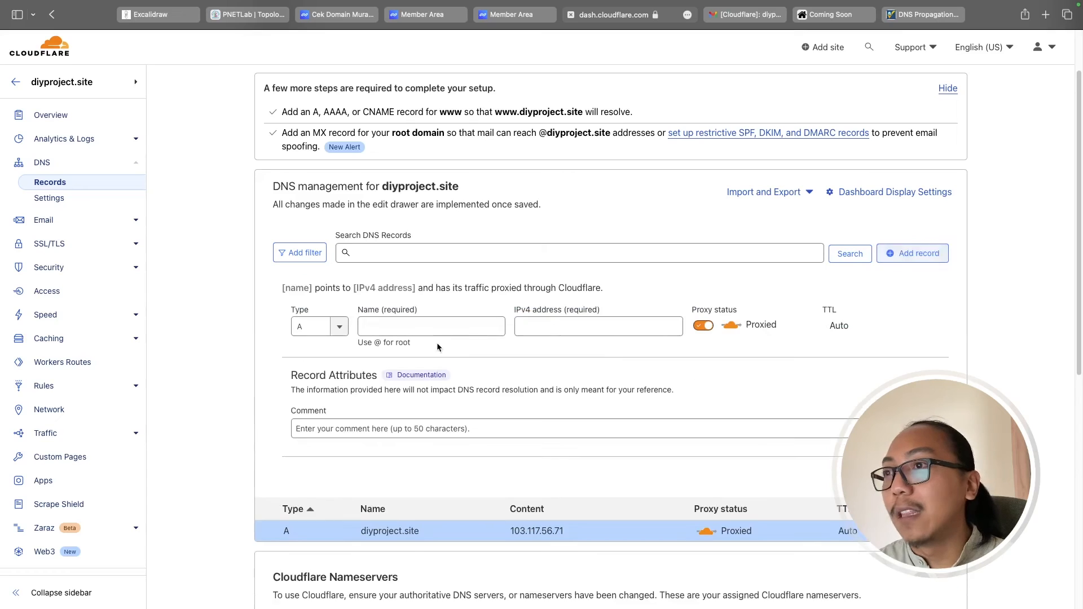
pyautogui.click(329, 327)
pyautogui.click(309, 354)
pyautogui.click(397, 328)
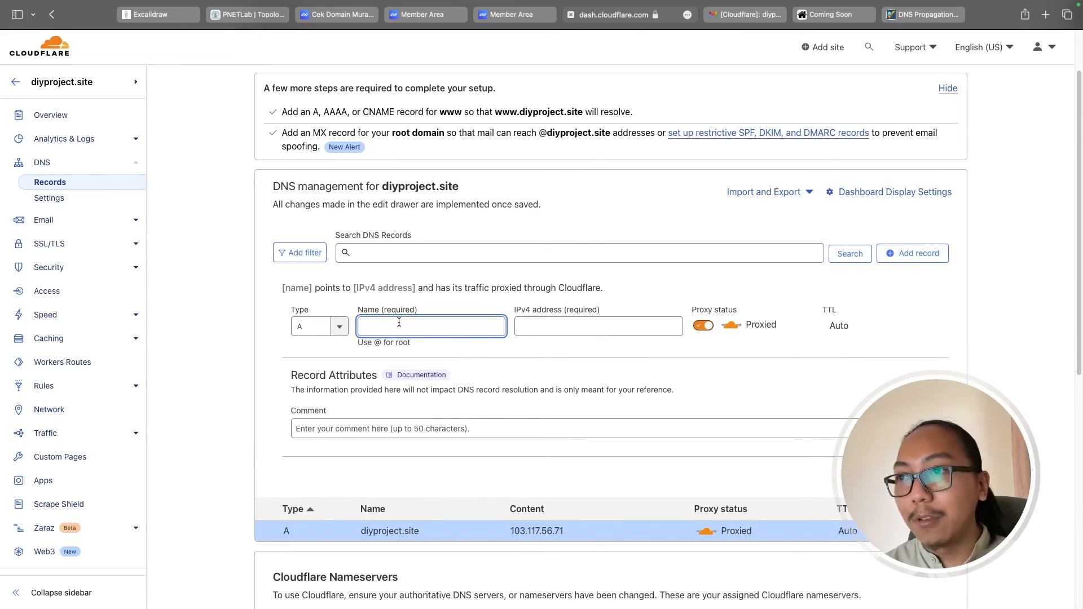
pyautogui.write('www')
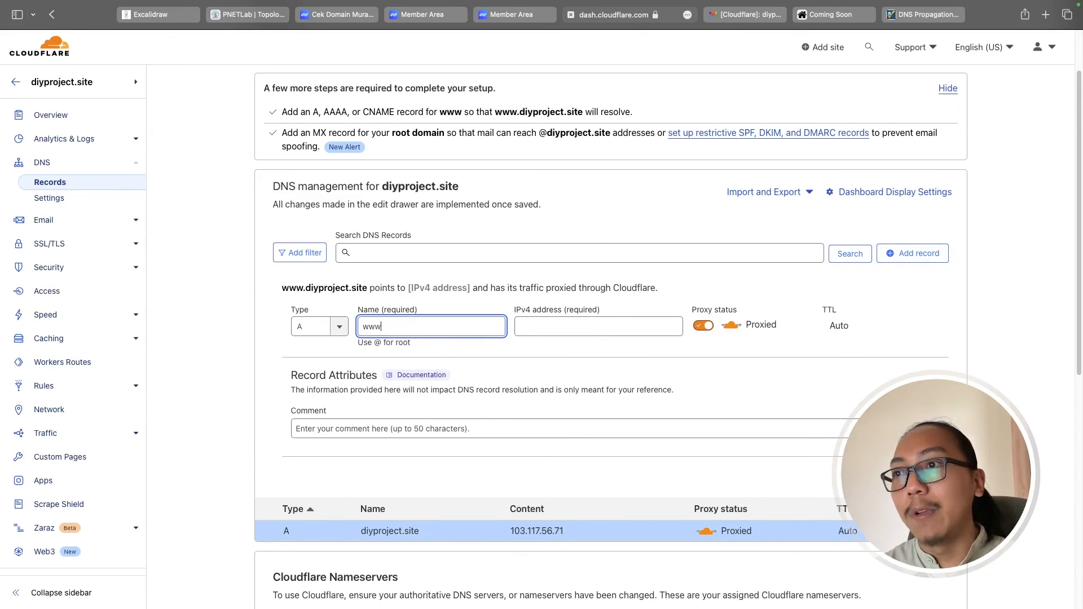
pyautogui.click(550, 331)
pyautogui.press('super+v')
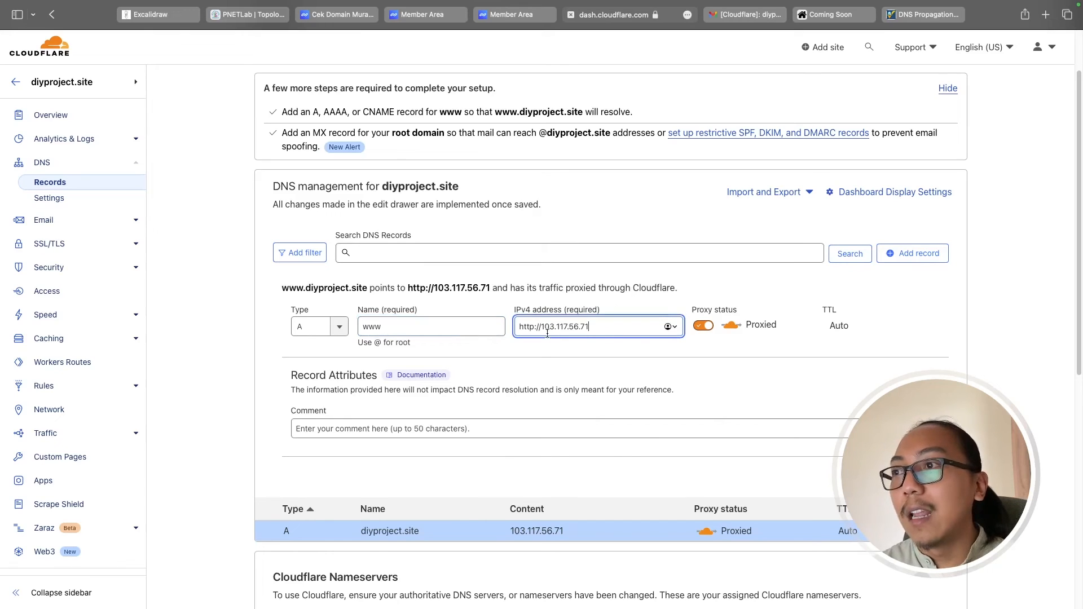
pyautogui.moveTo(541, 328); pyautogui.dragTo(515, 329)
pyautogui.press('BackSpace')
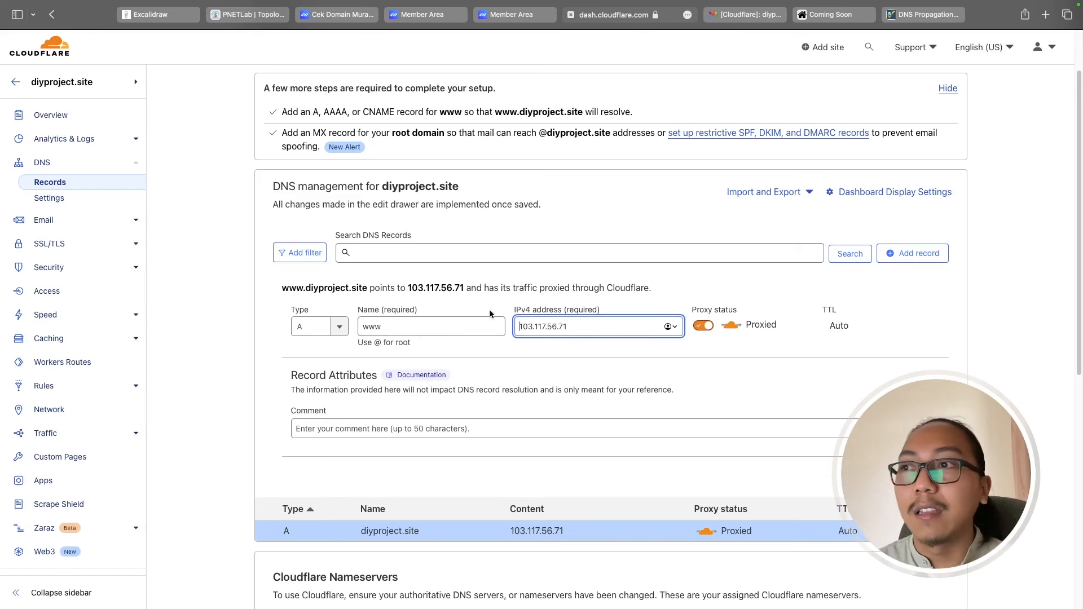
pyautogui.moveTo(408, 288); pyautogui.dragTo(465, 287)
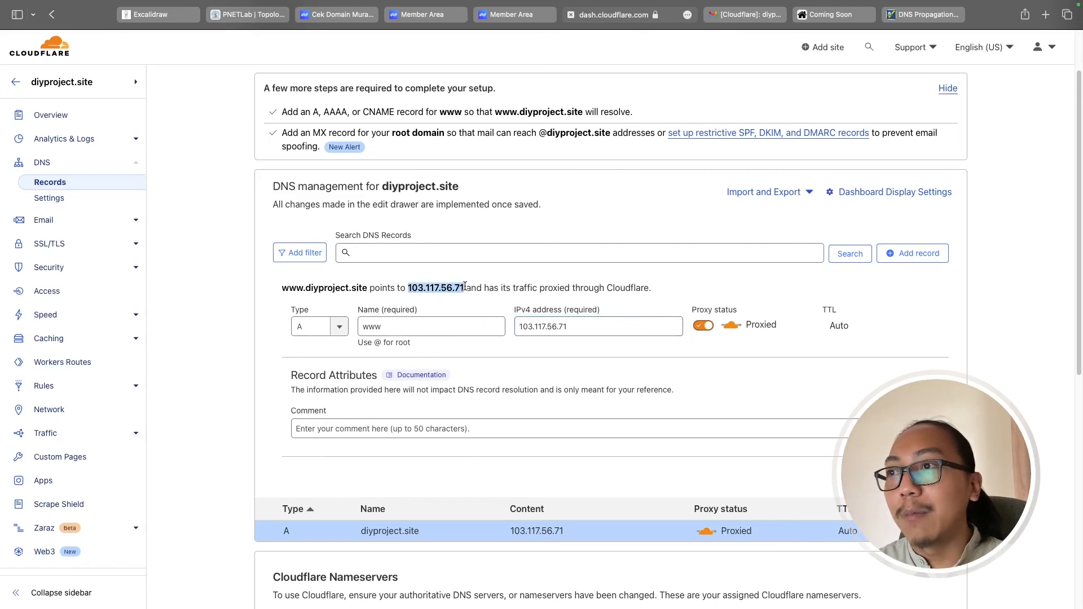
# Switch the www record's proxy status to DNS only and save the record.
pyautogui.click(702, 345)
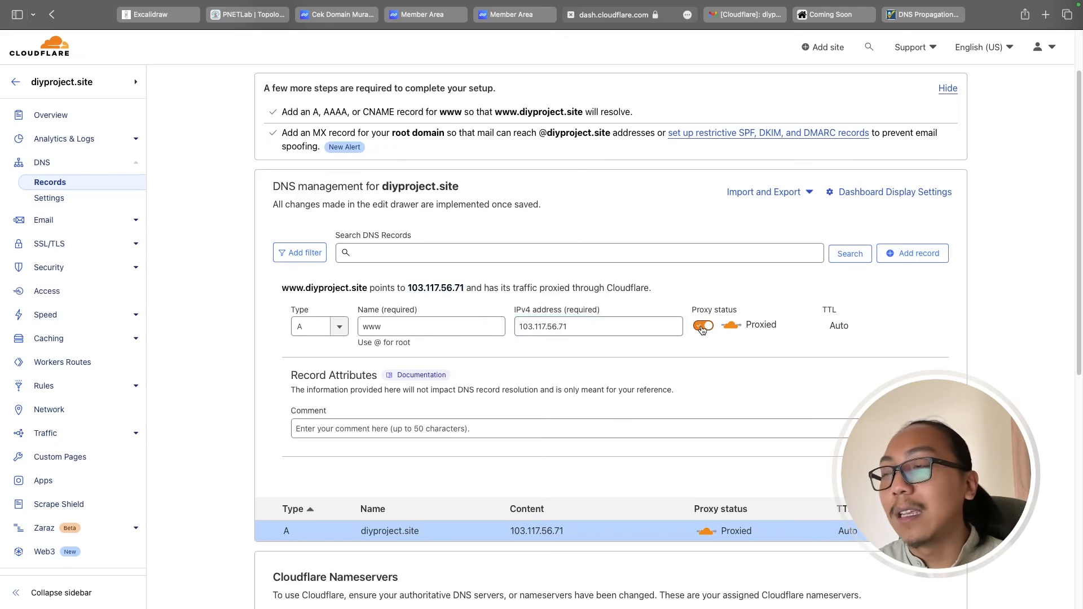
pyautogui.click(702, 327)
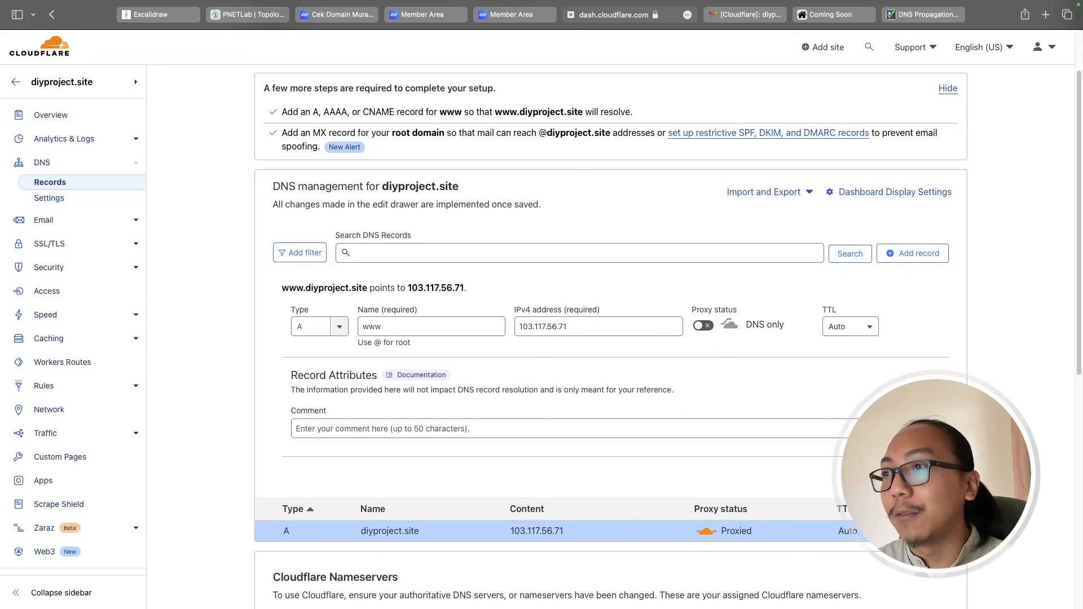
pyautogui.press('Return')
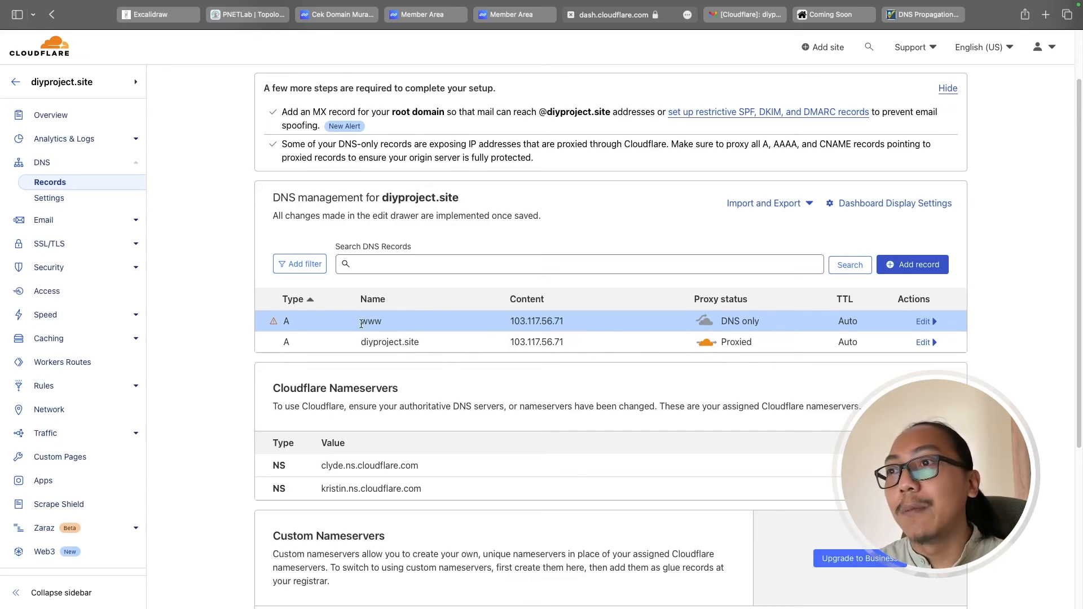
pyautogui.moveTo(362, 324); pyautogui.dragTo(403, 324)
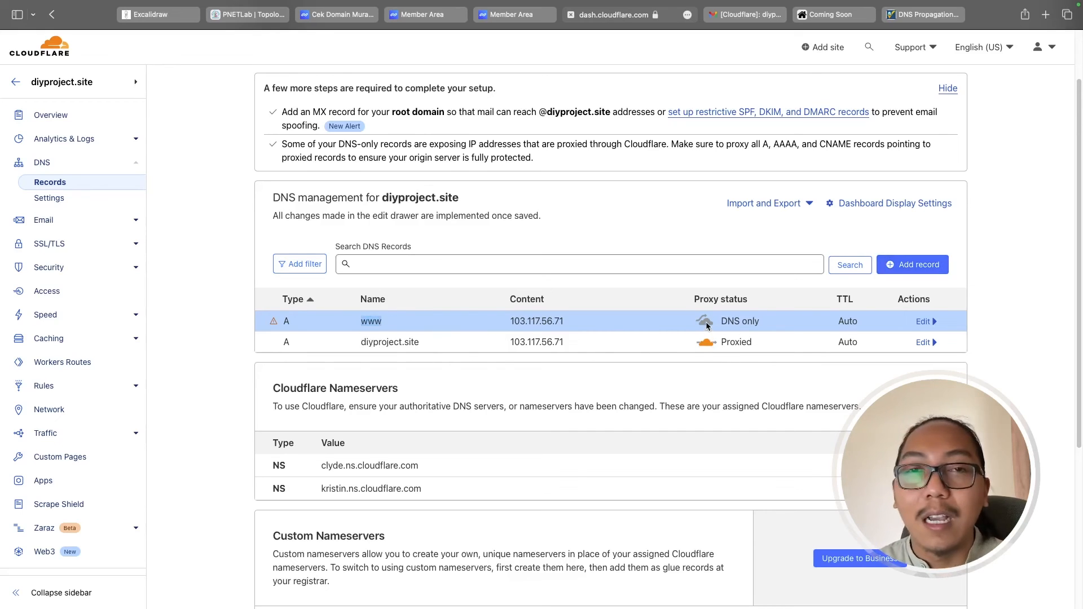
pyautogui.click(923, 15)
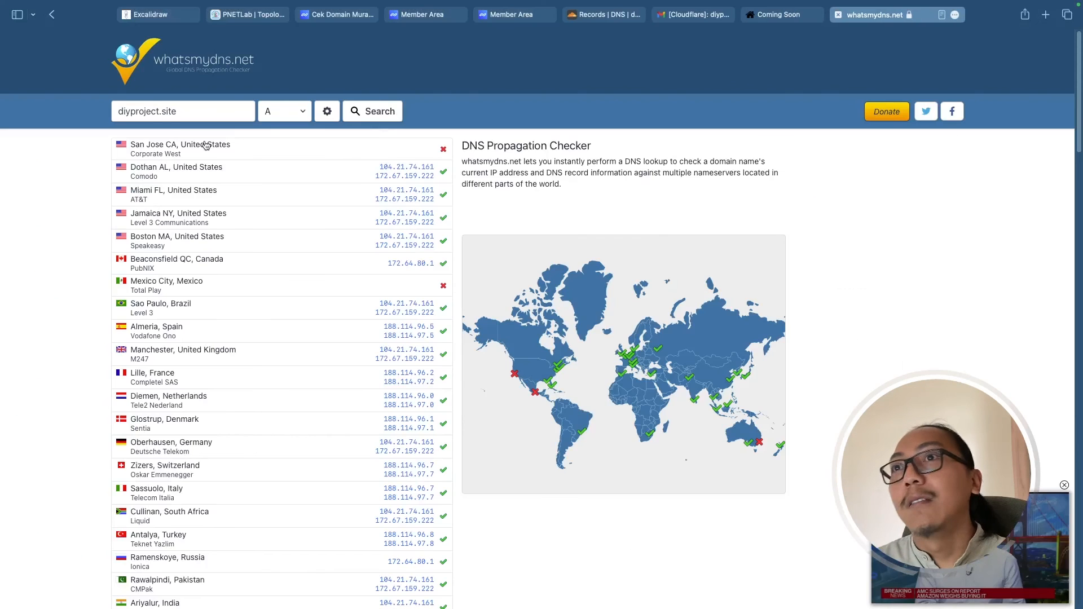
pyautogui.moveTo(118, 113); pyautogui.dragTo(189, 112)
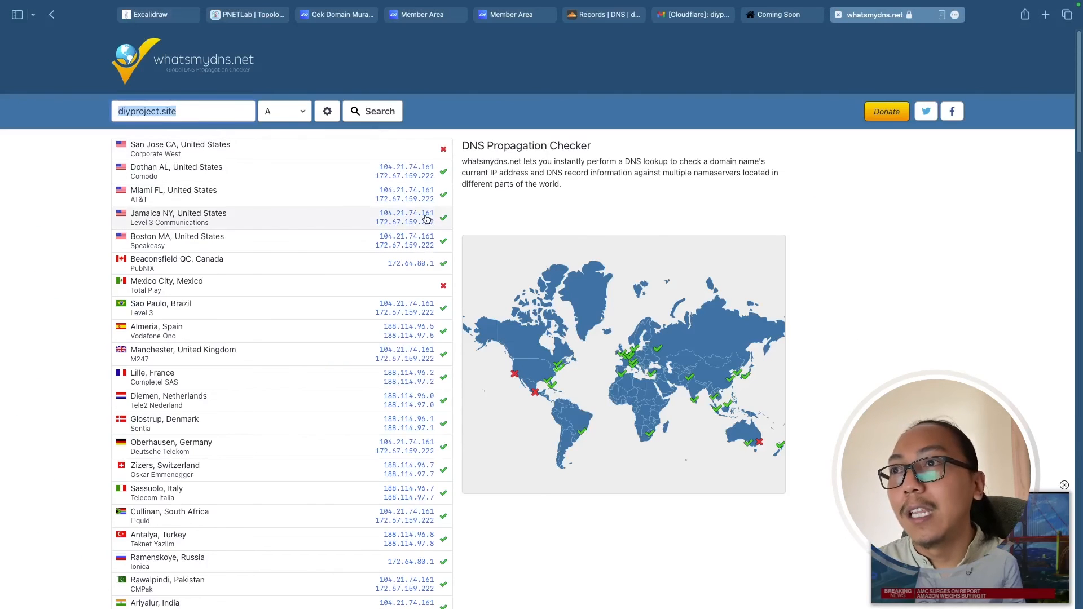
pyautogui.click(189, 112)
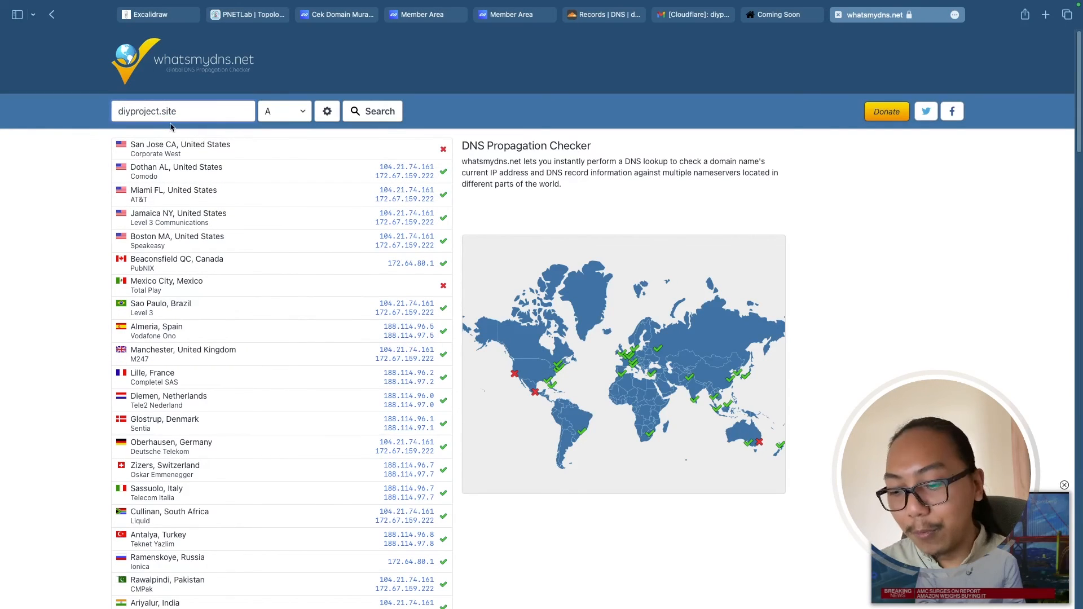
pyautogui.write('www.')
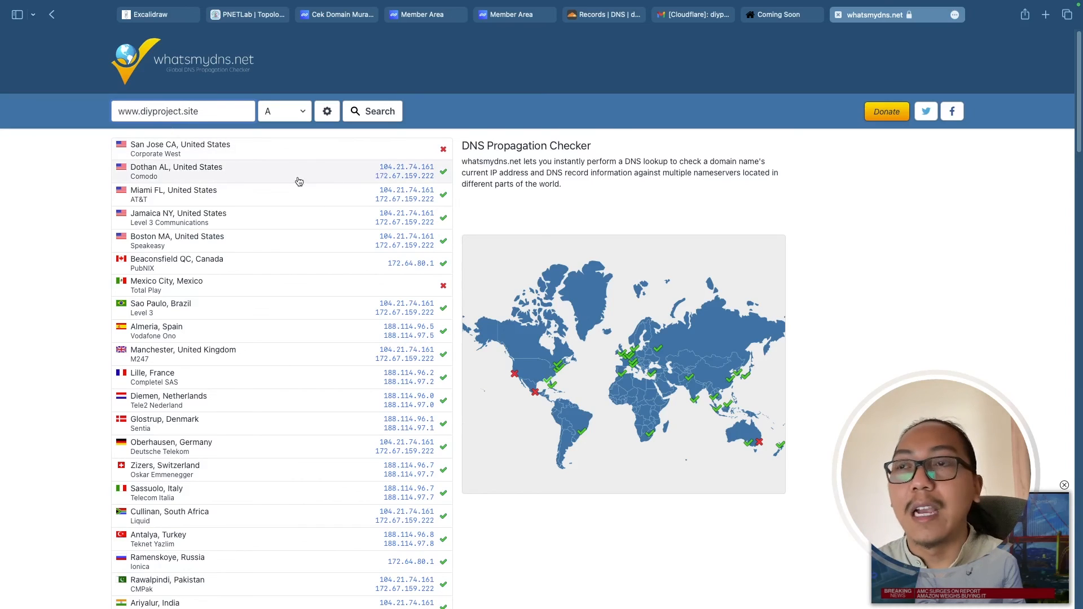
pyautogui.click(382, 116)
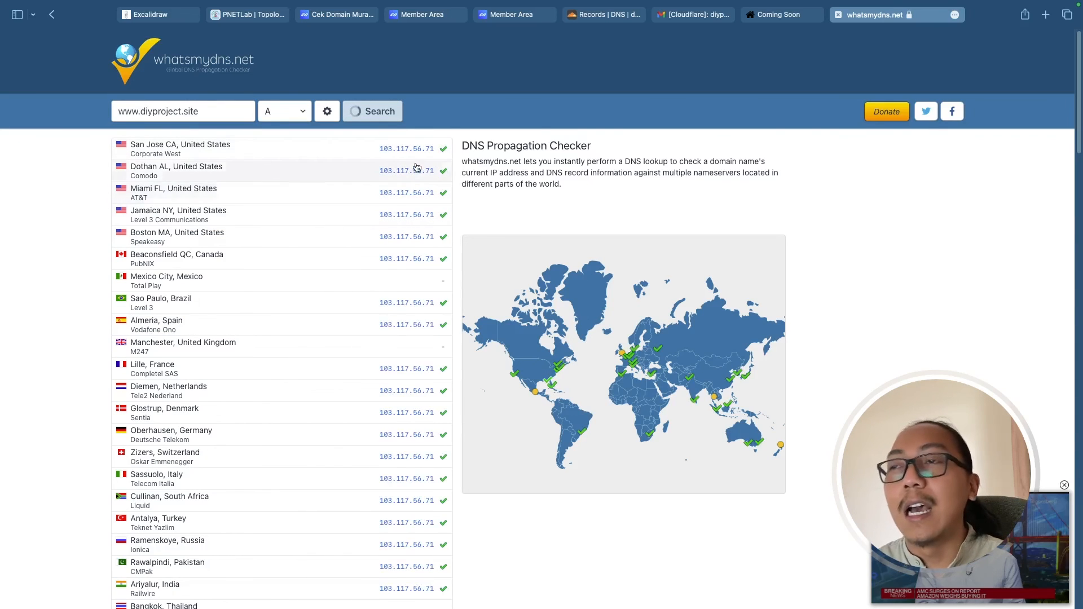
pyautogui.click(251, 14)
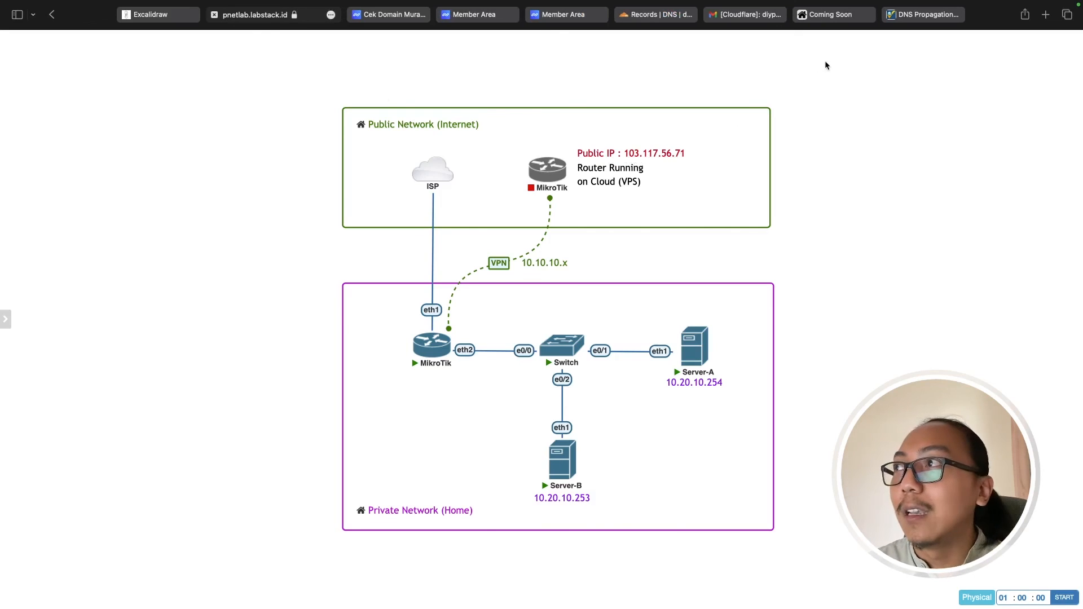
pyautogui.click(914, 14)
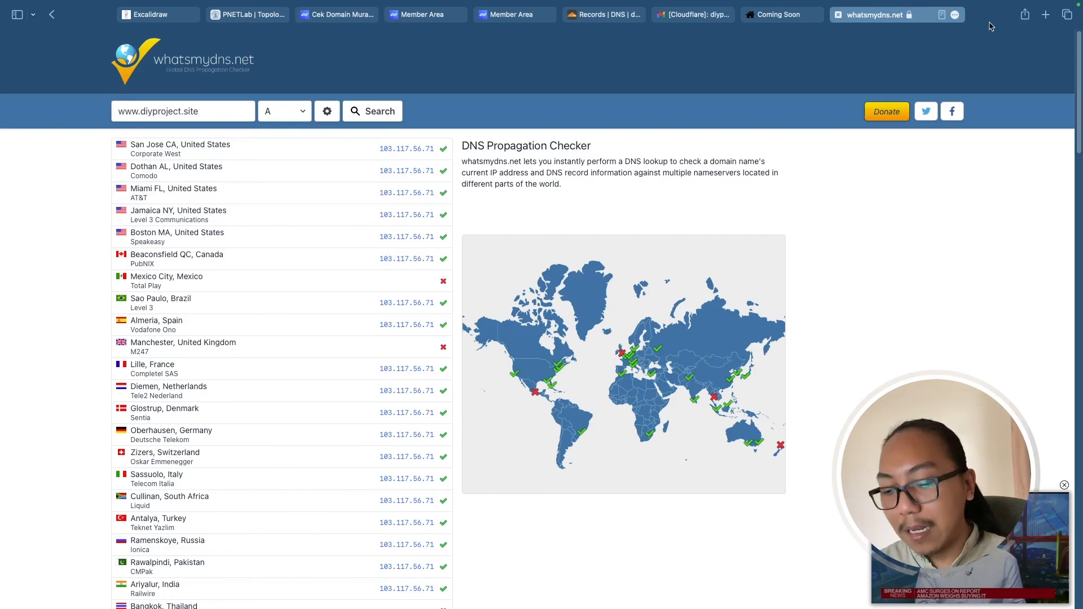
pyautogui.press('super+t')
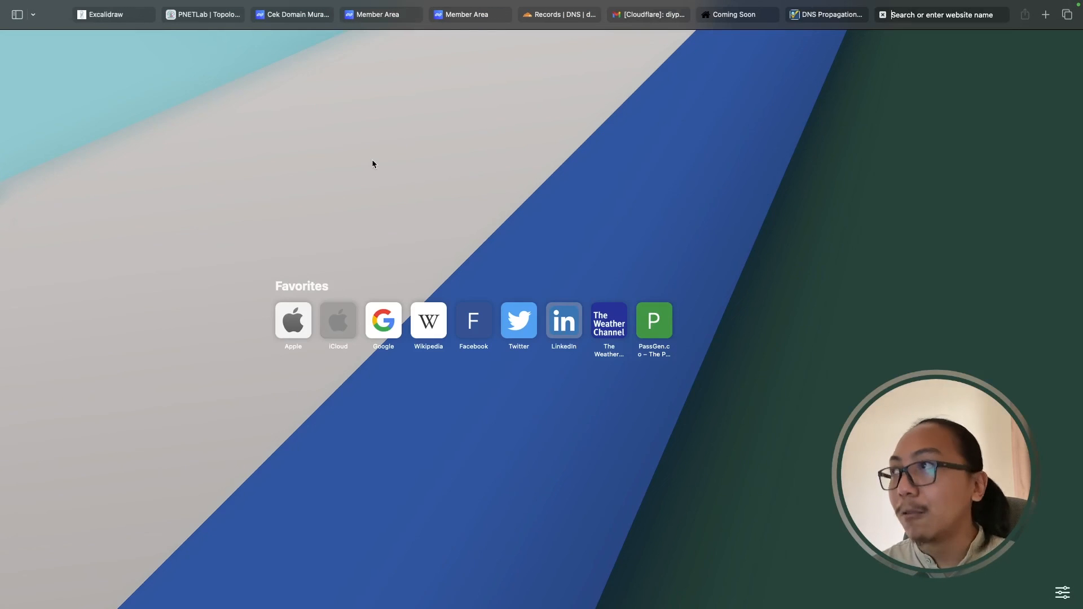
pyautogui.write('www.')
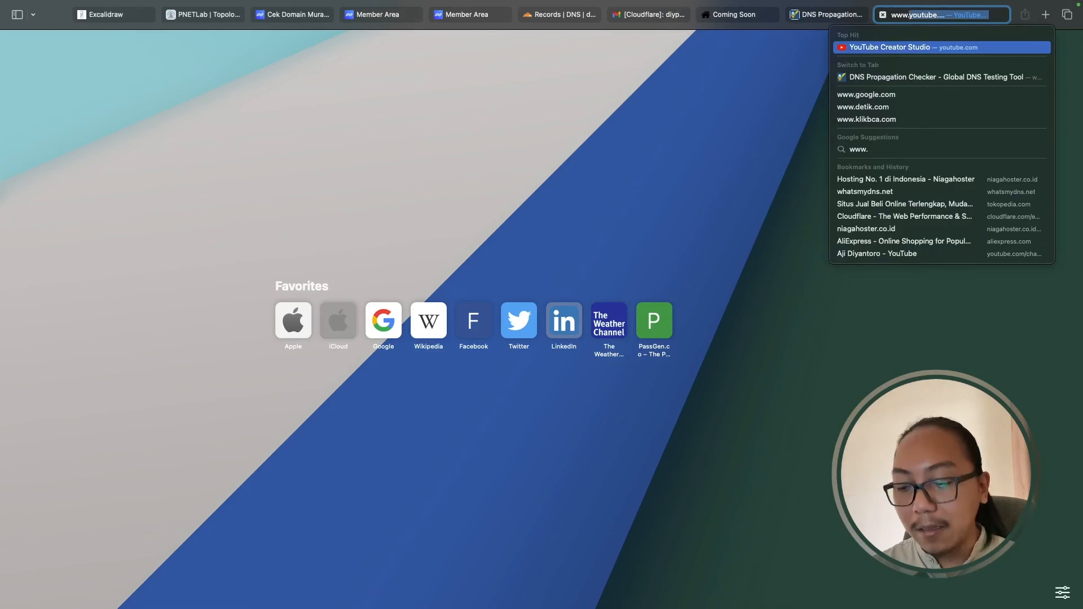
pyautogui.write('diyproject.site')
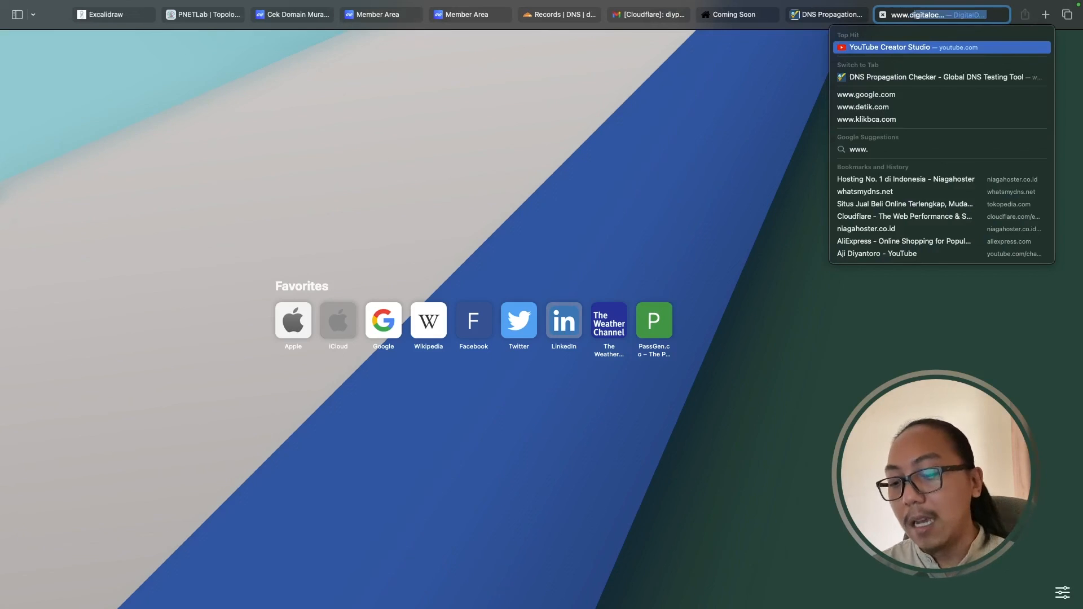
pyautogui.press('Return')
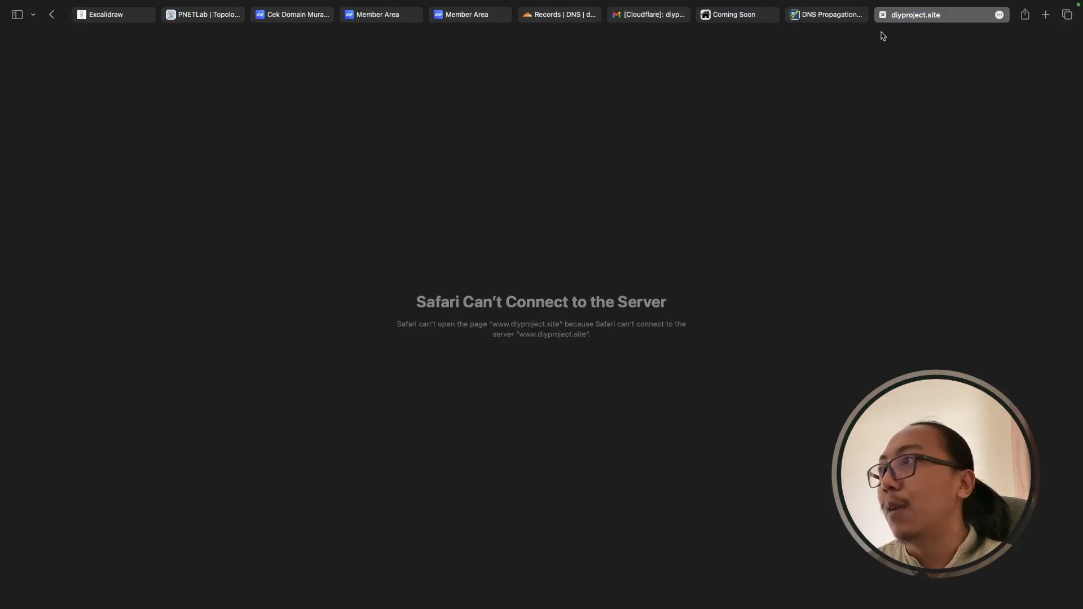
pyautogui.click(897, 16)
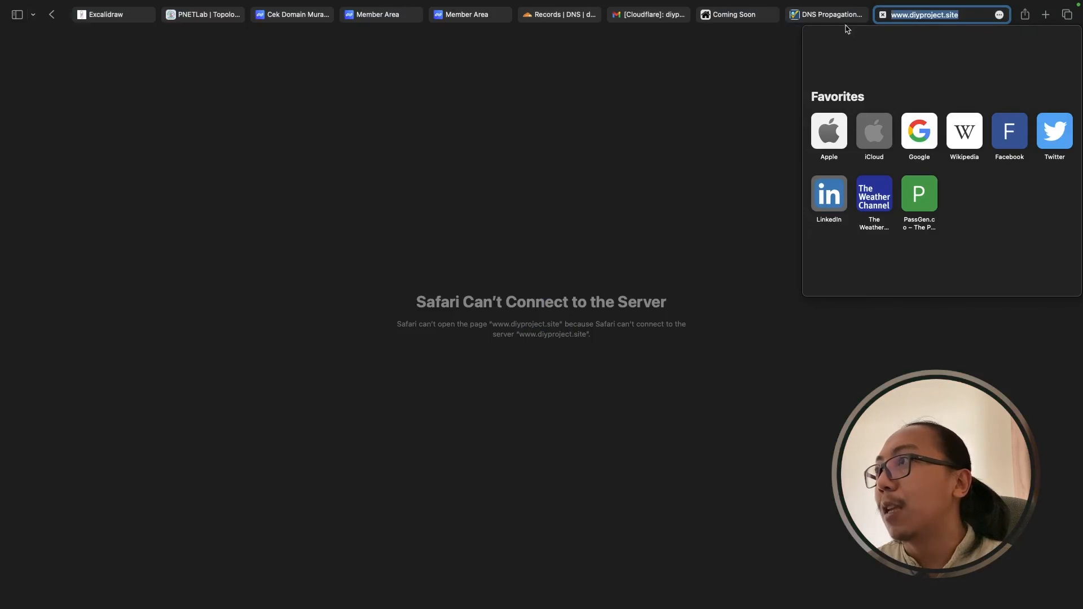
pyautogui.click(817, 16)
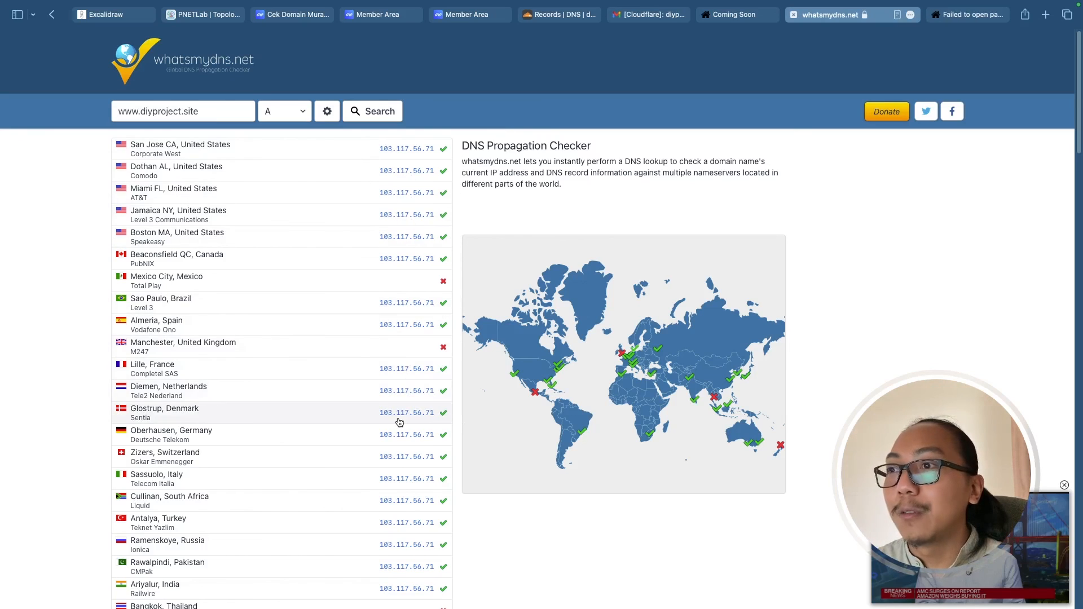
pyautogui.moveTo(379, 369); pyautogui.dragTo(412, 369)
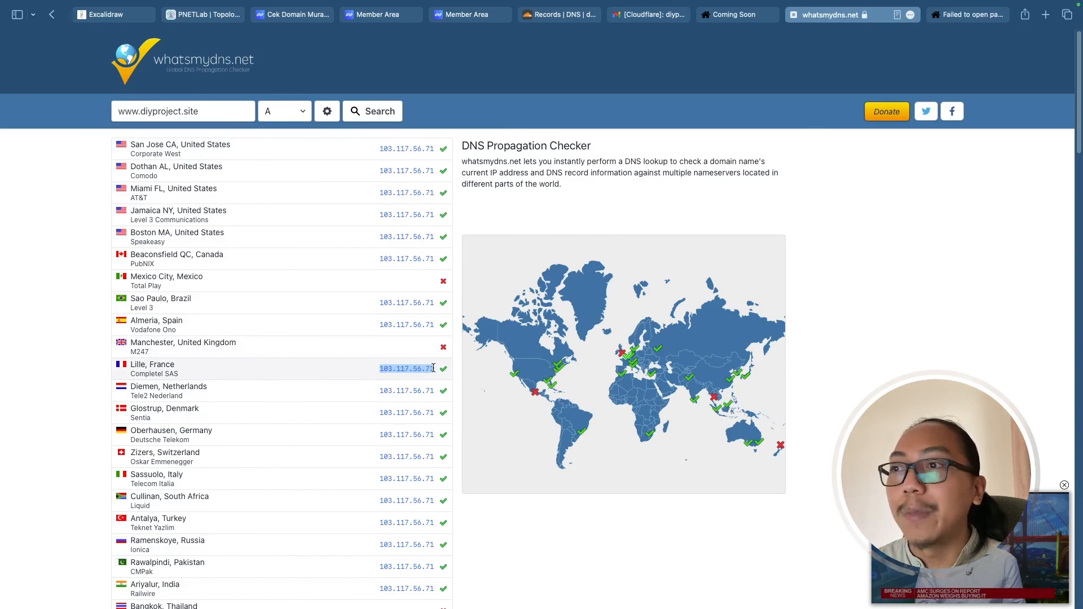
pyautogui.click(561, 14)
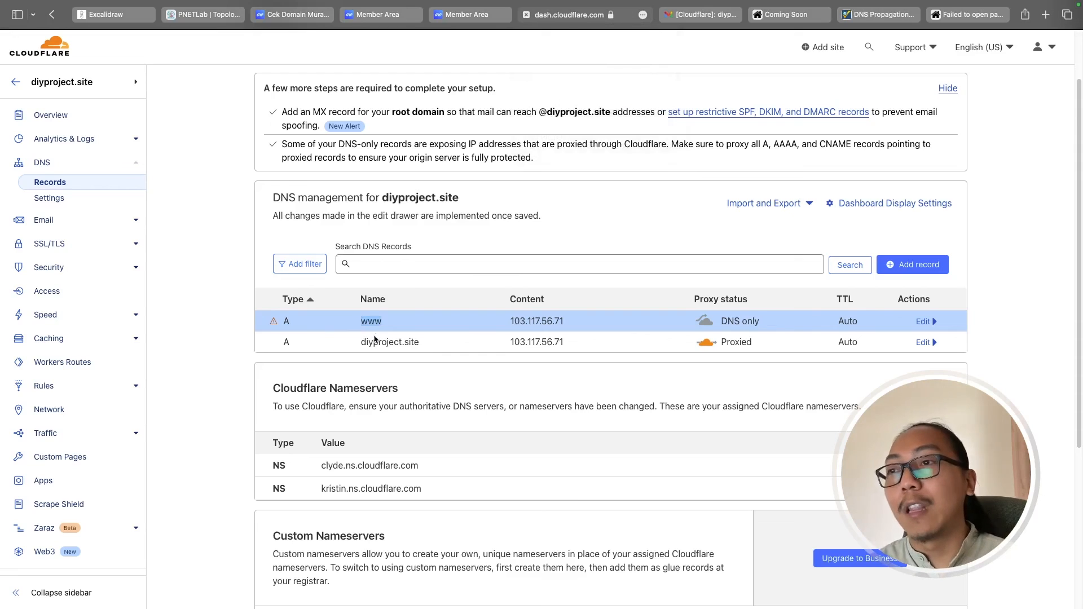
pyautogui.click(201, 14)
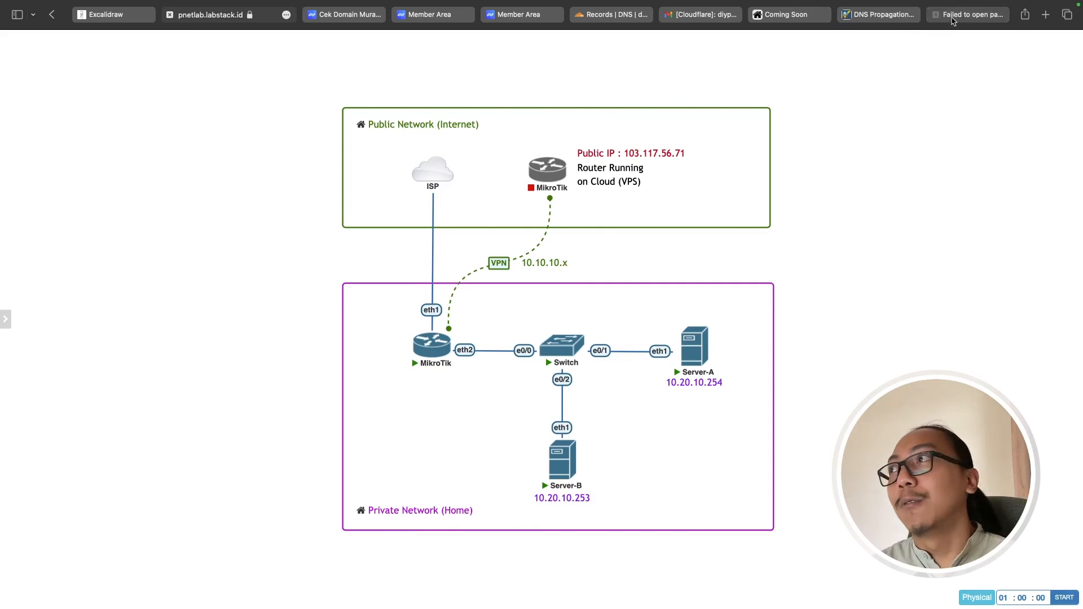
# View the loaded diyproject.site landing page and switch to the Excalidraw diagram of domains and DNS management.
pyautogui.click(789, 15)
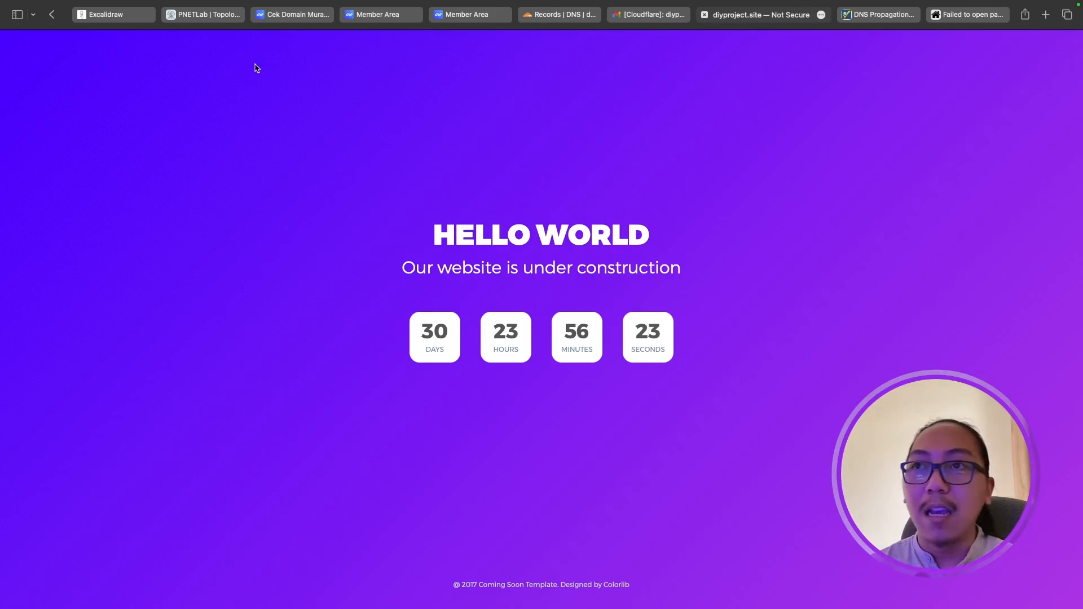
pyautogui.click(124, 16)
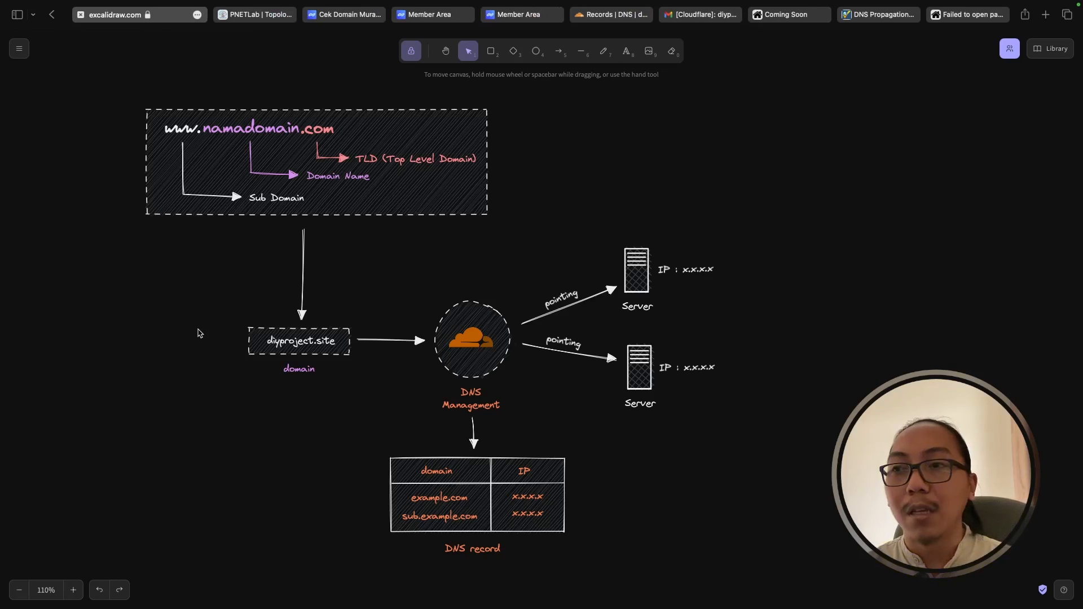